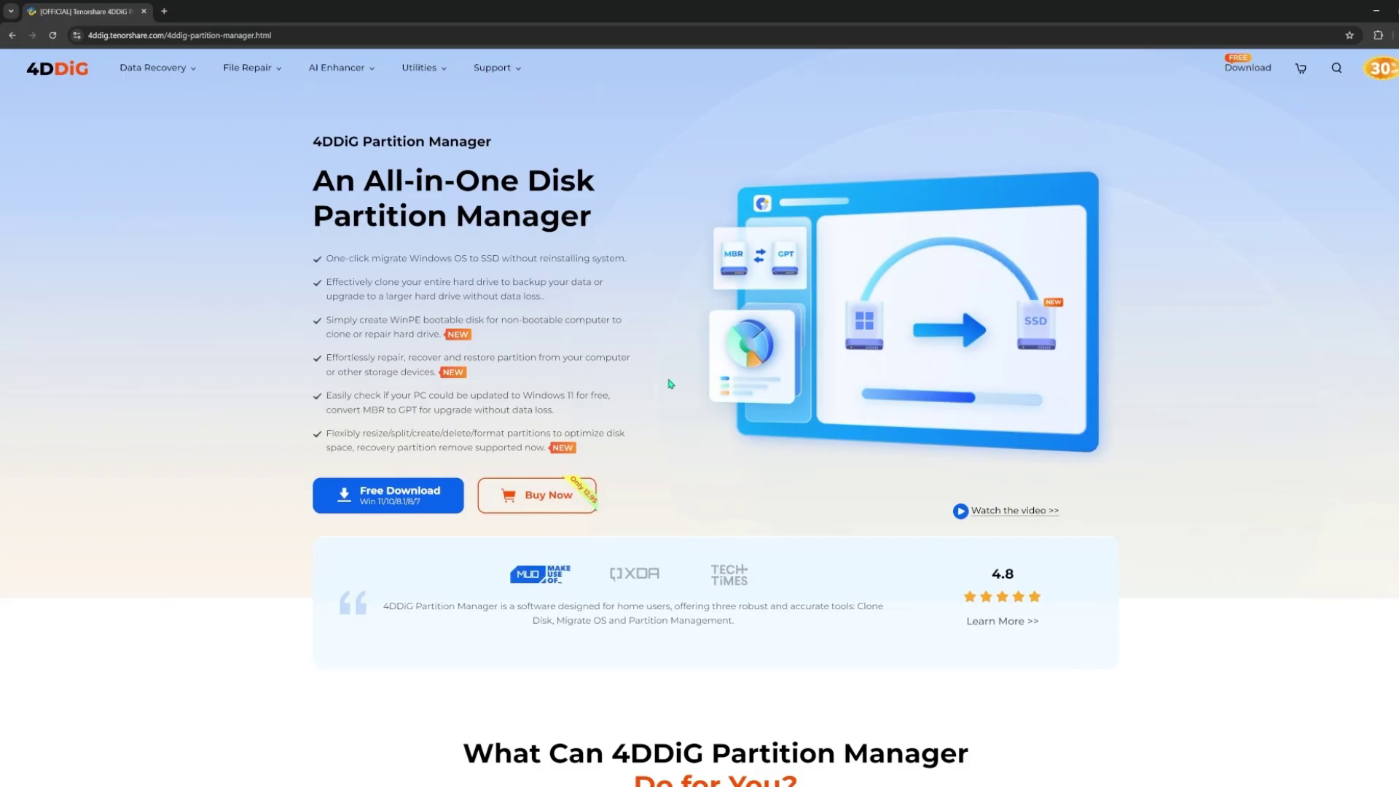
scroll(677, 391, down, 3)
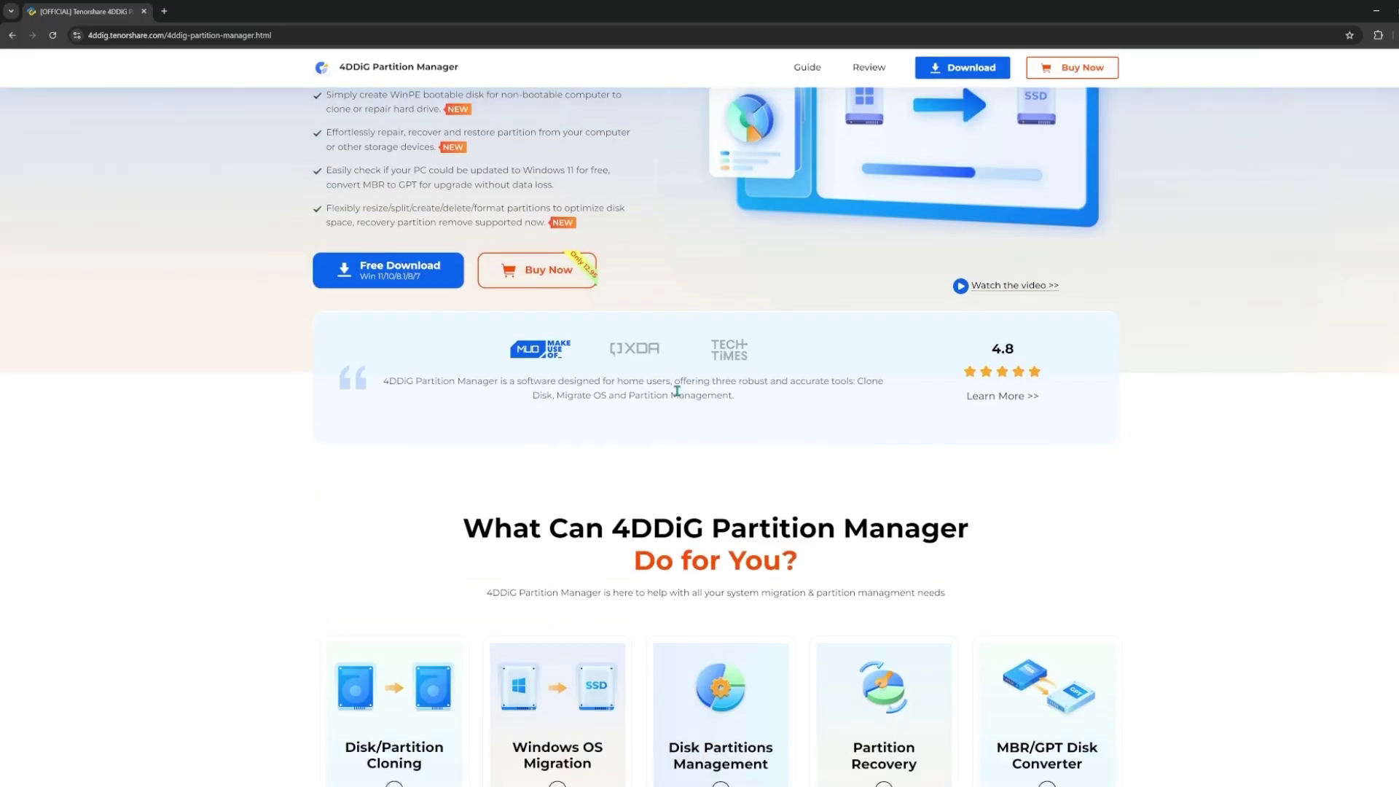
scroll(678, 391, down, 2)
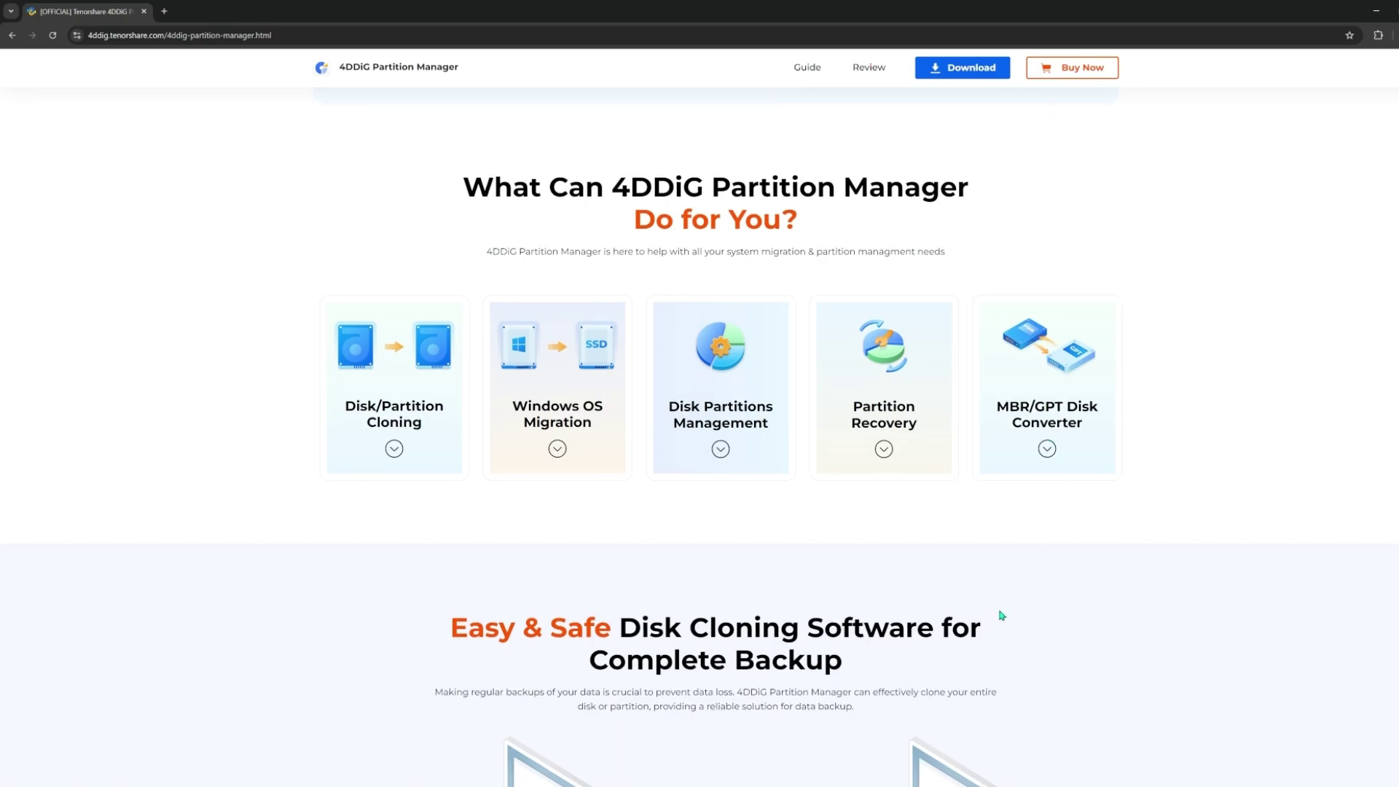
scroll(999, 612, down, 4)
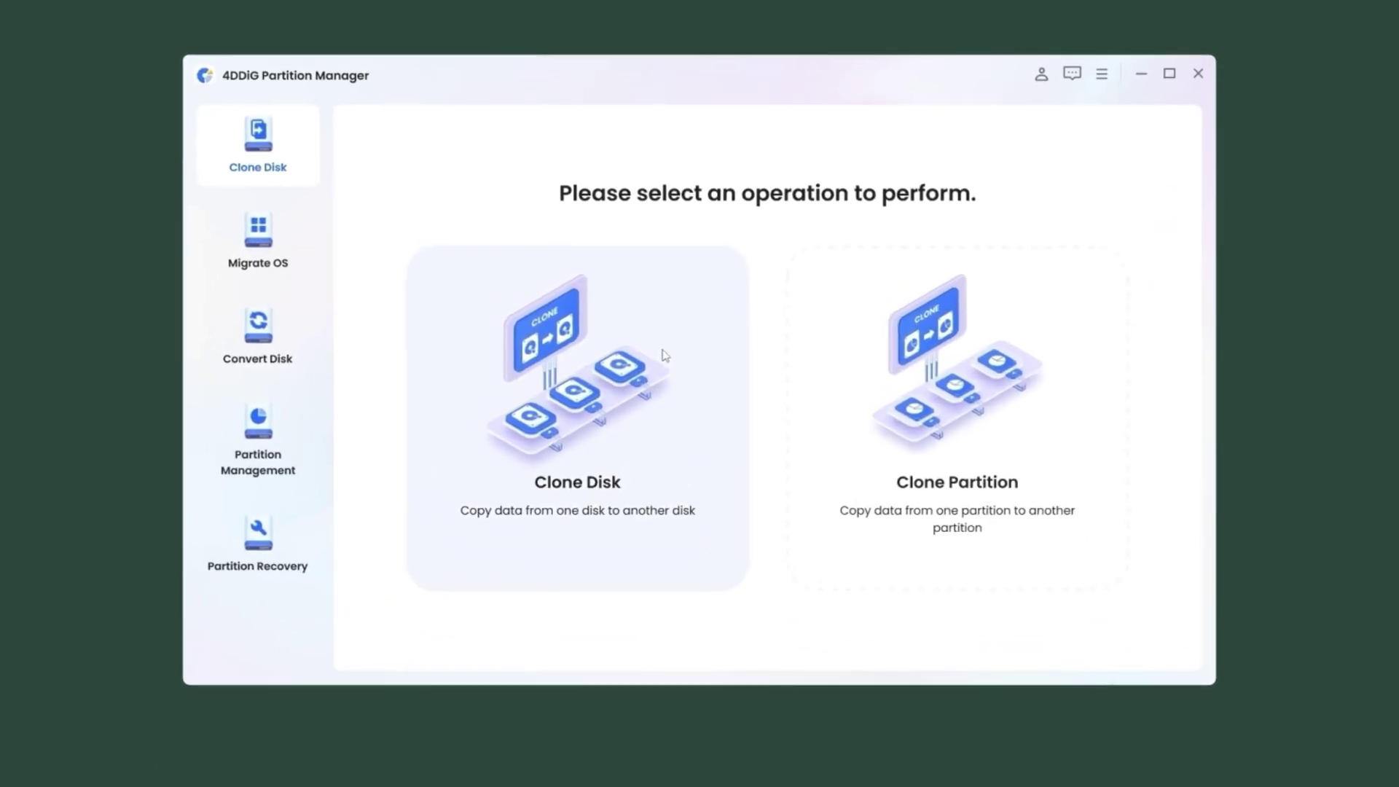
Clone Disk 0 onto the empty 953.9 GB Disk 1 and start copying
click(642, 353)
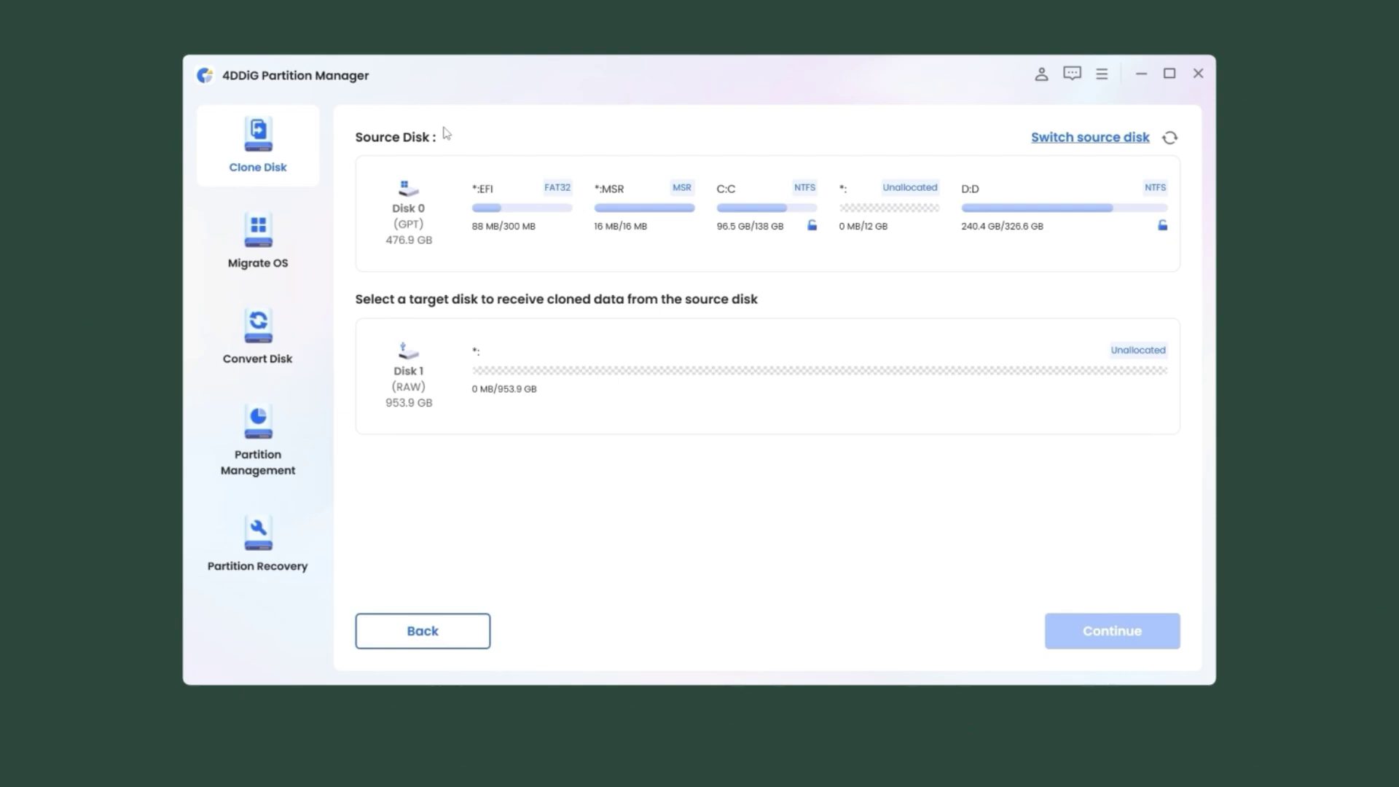
click(451, 351)
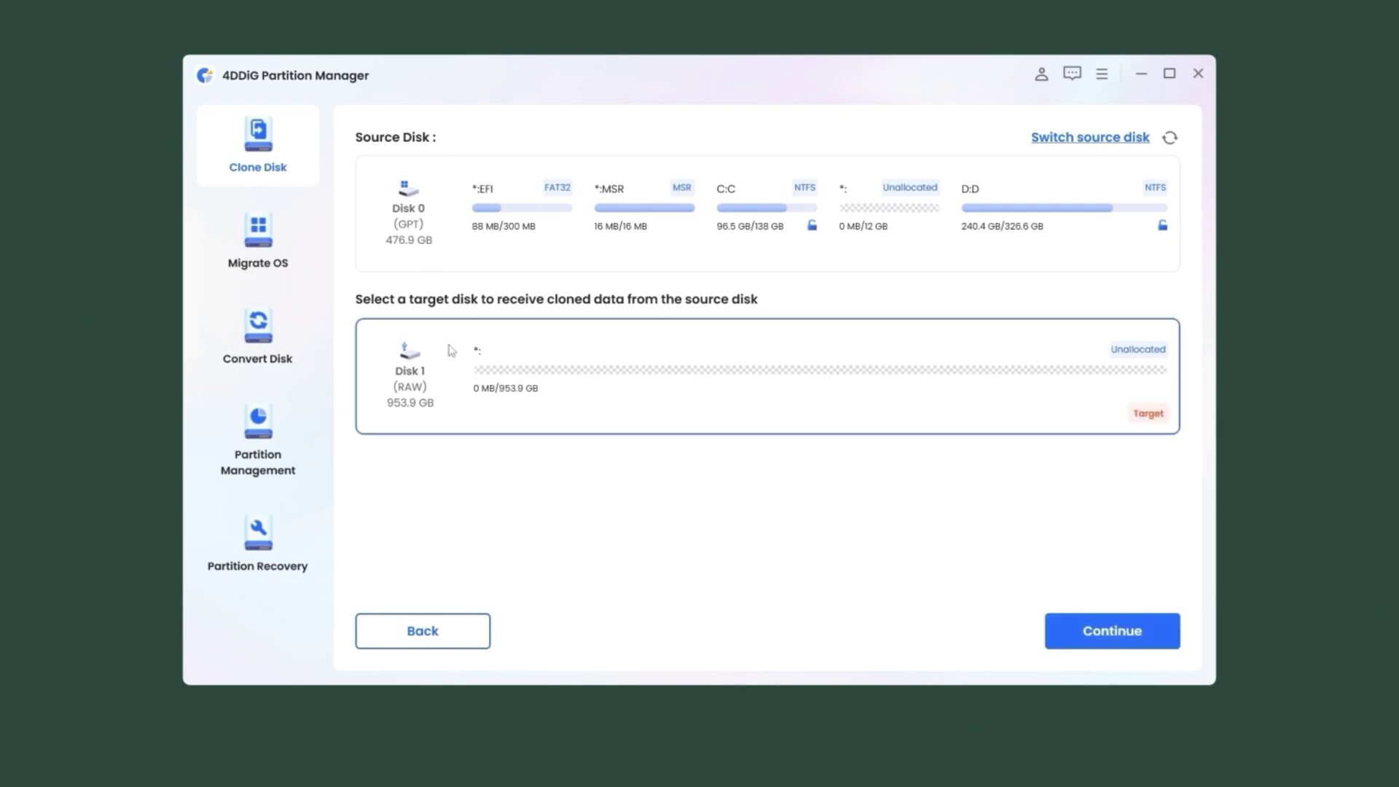
click(1082, 643)
click(1081, 634)
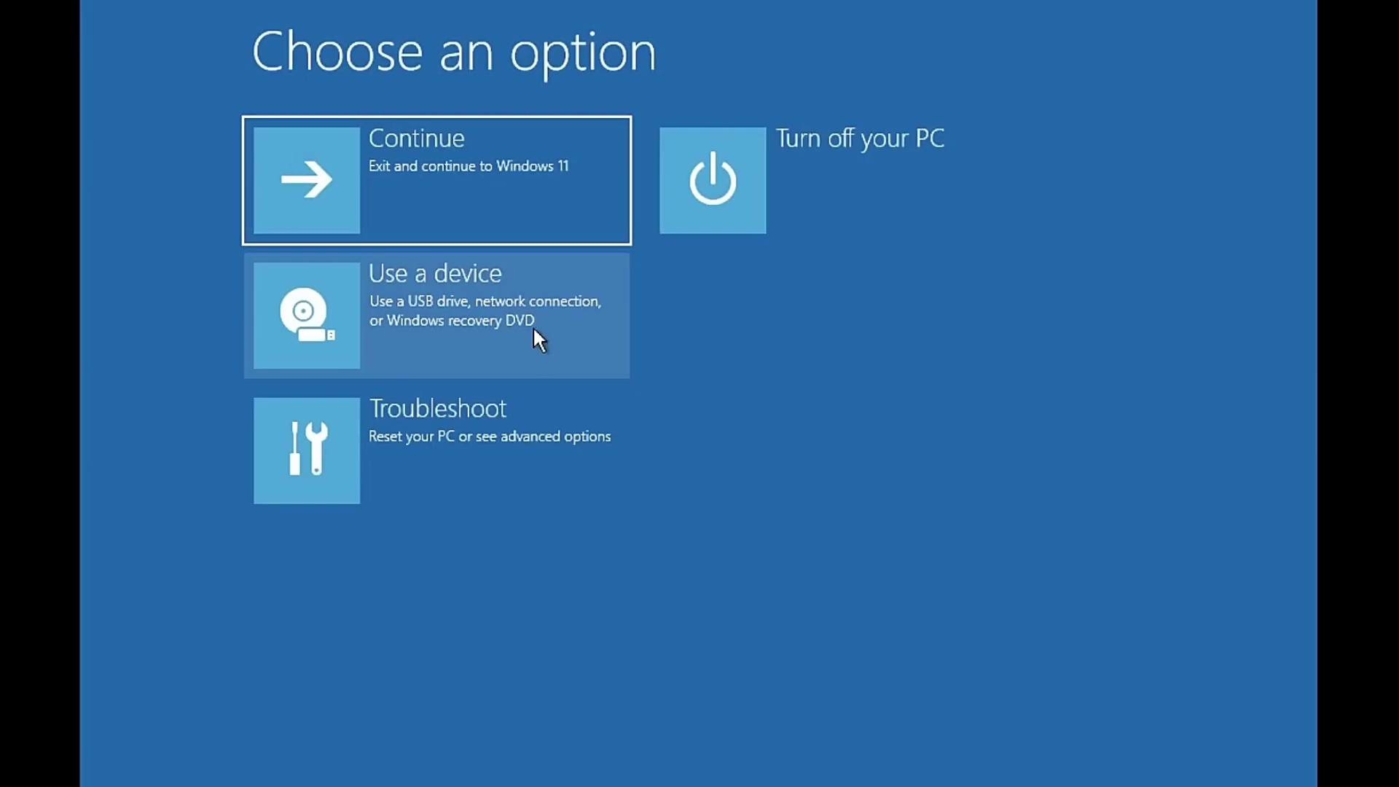
Go to Troubleshoot > Advanced options in the recovery menu
click(503, 443)
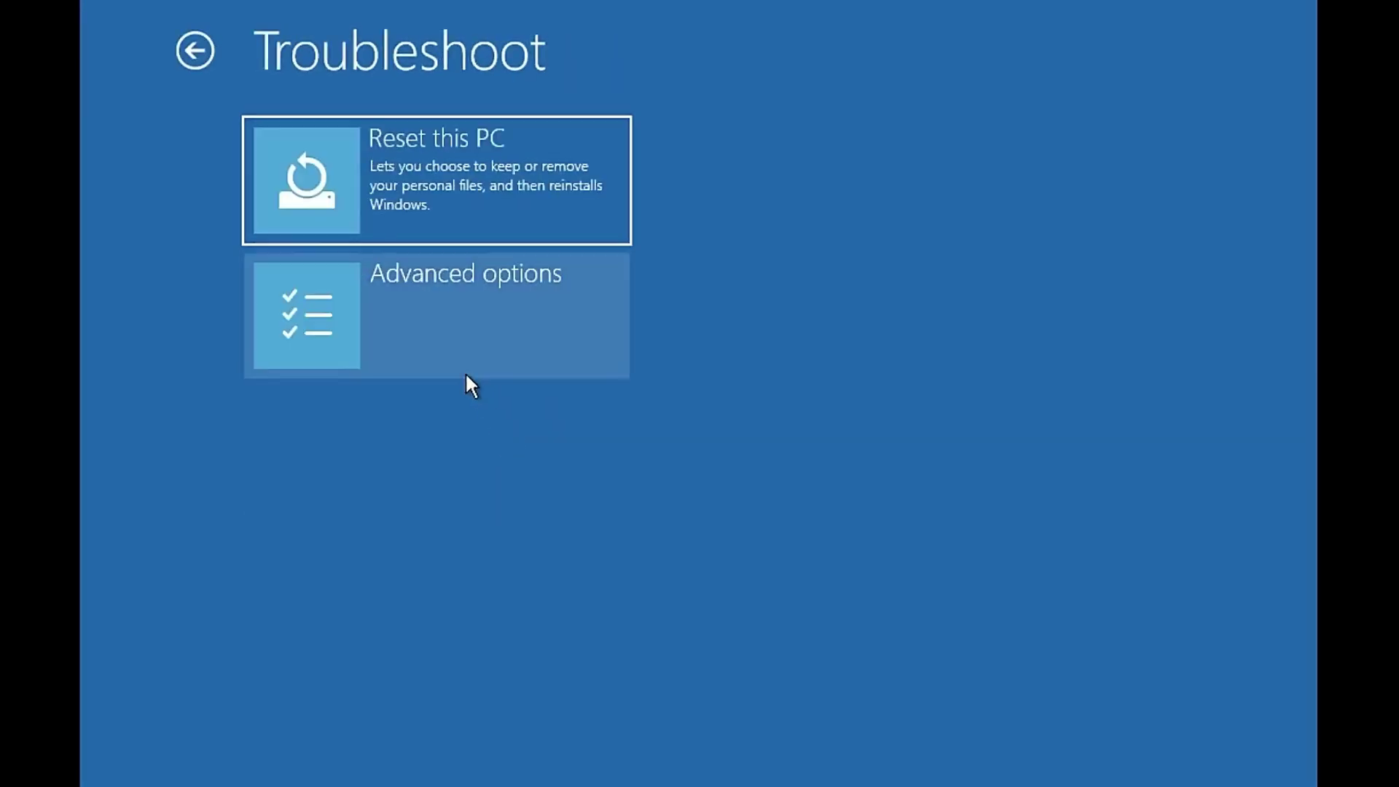
click(453, 311)
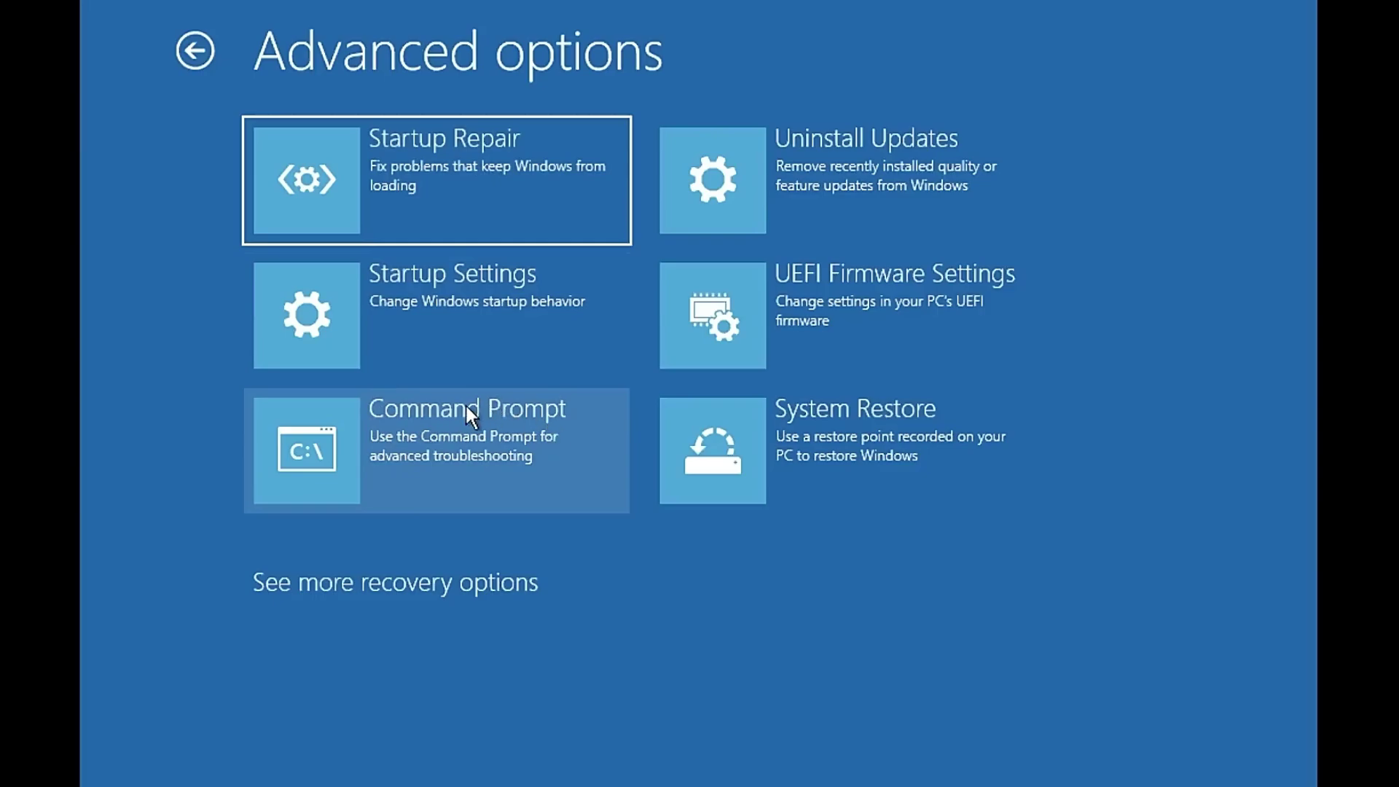
Run bootrec /fixmbr, bootsect /nt60 SYS /MBR, bootrec /fixboot and bootrec /rebuildbcd
click(457, 448)
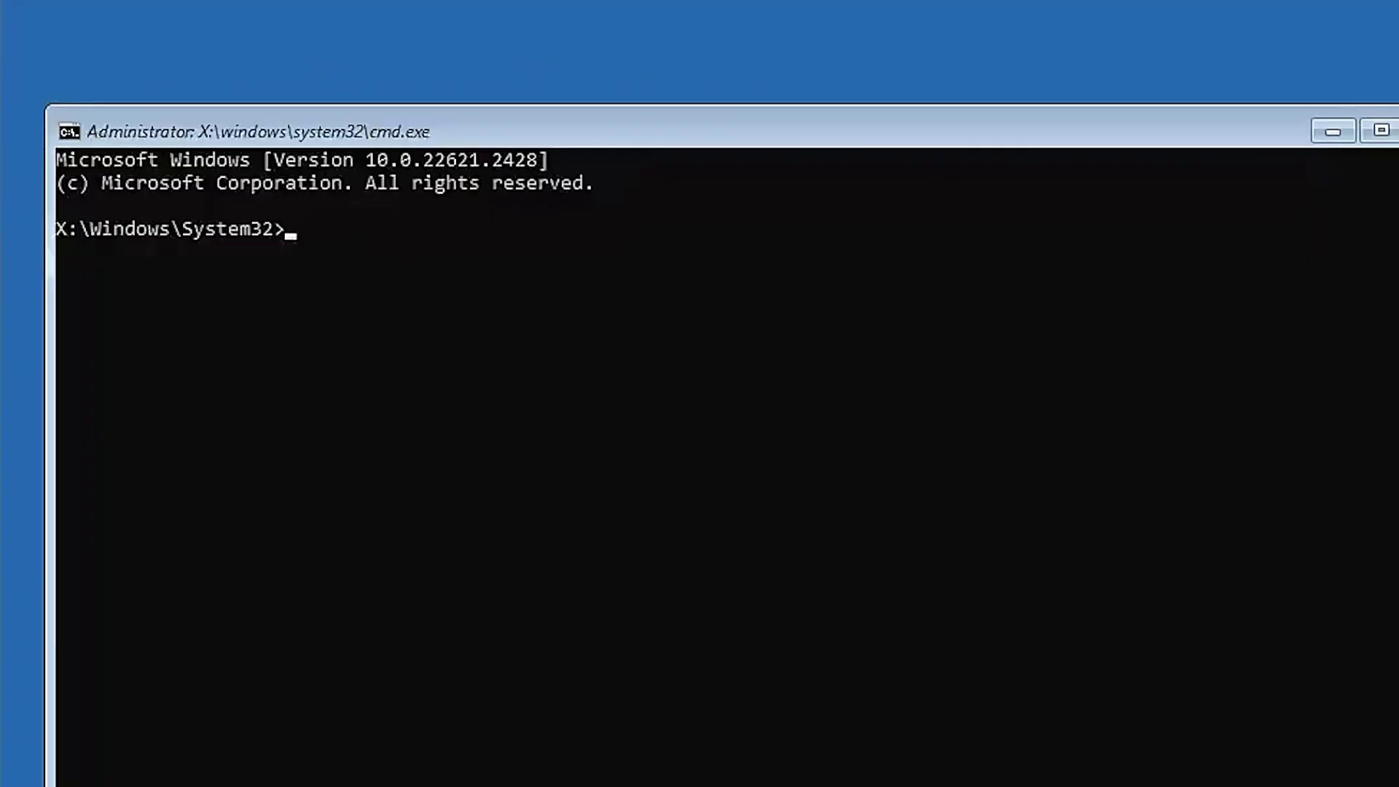
text(bootr)
text(ec /fi)
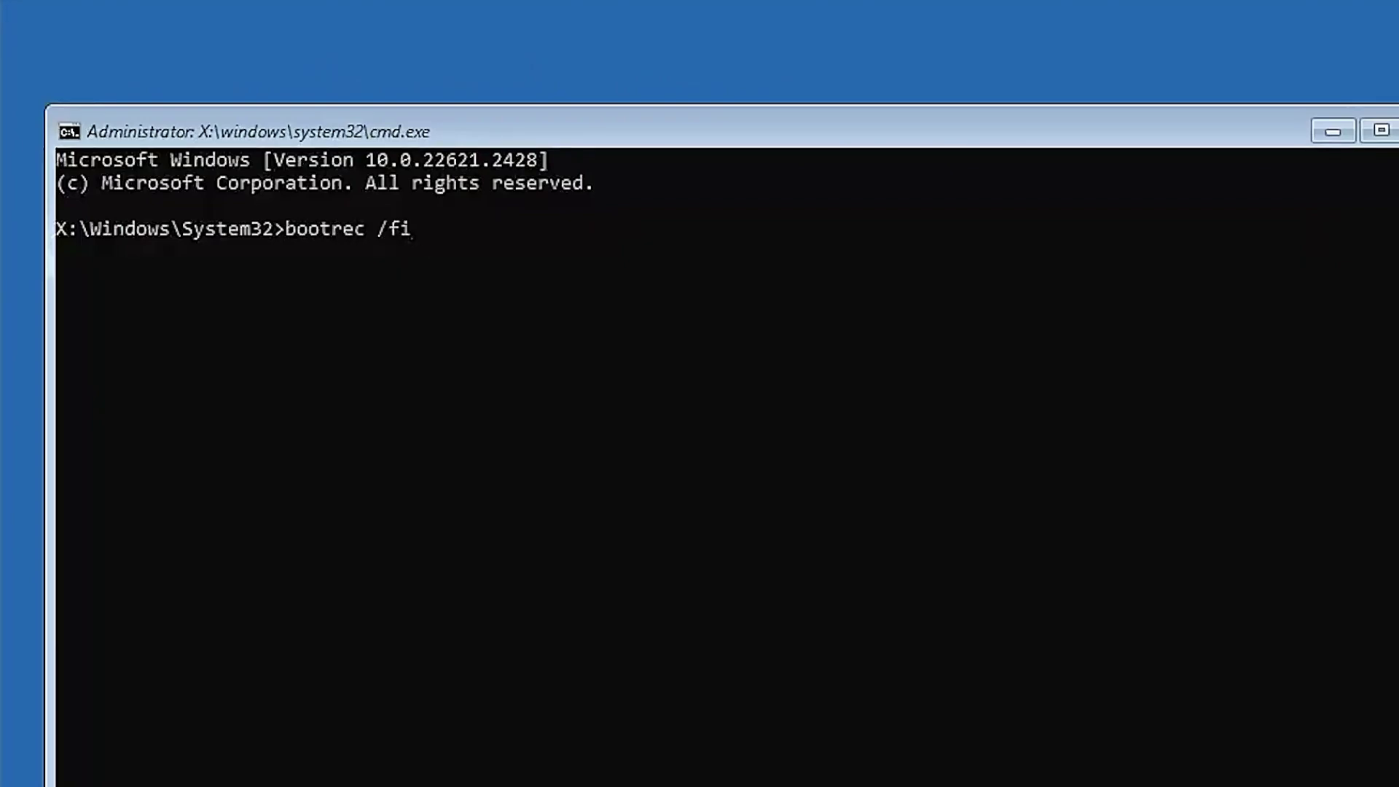
text(xmbr)
key(Return)
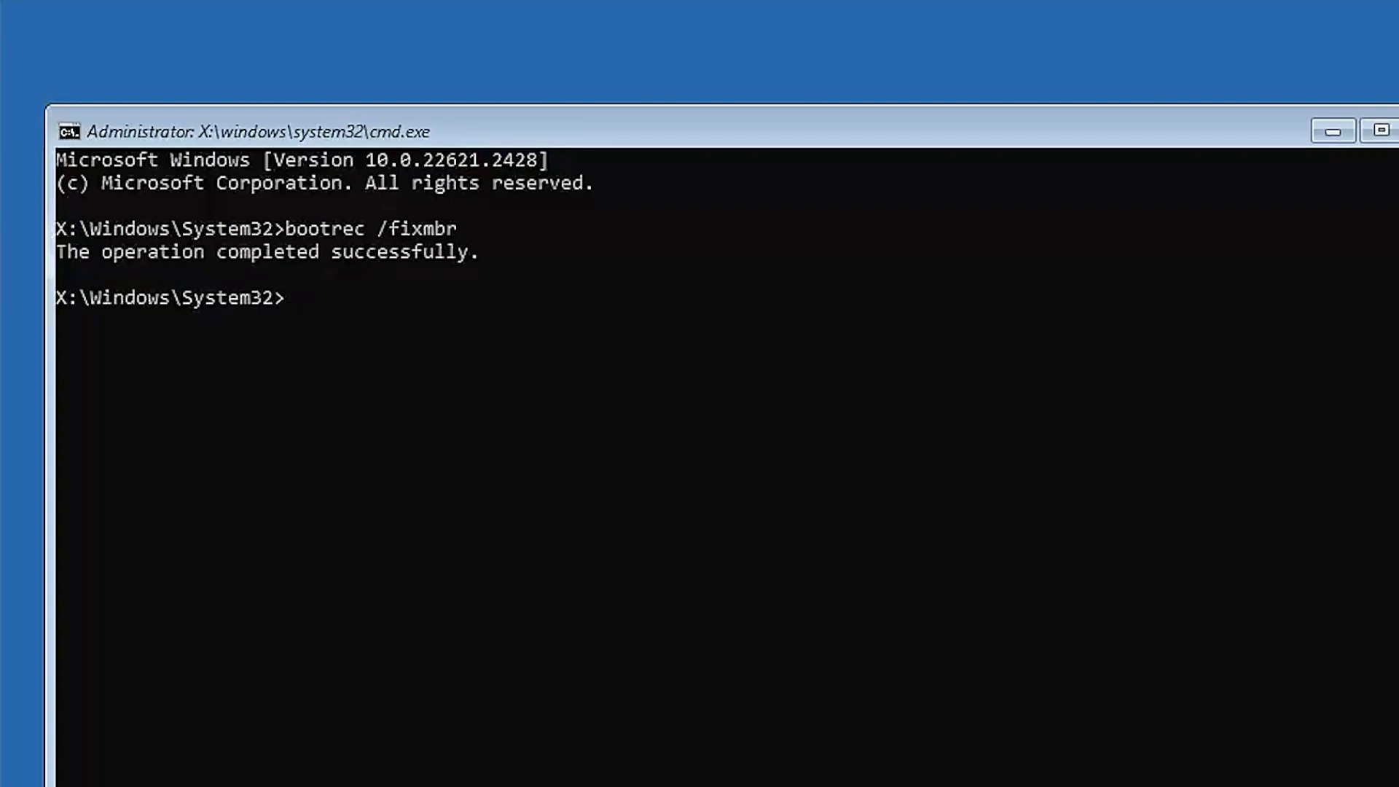
text(bootsect)
text( /nt60 SYS /)
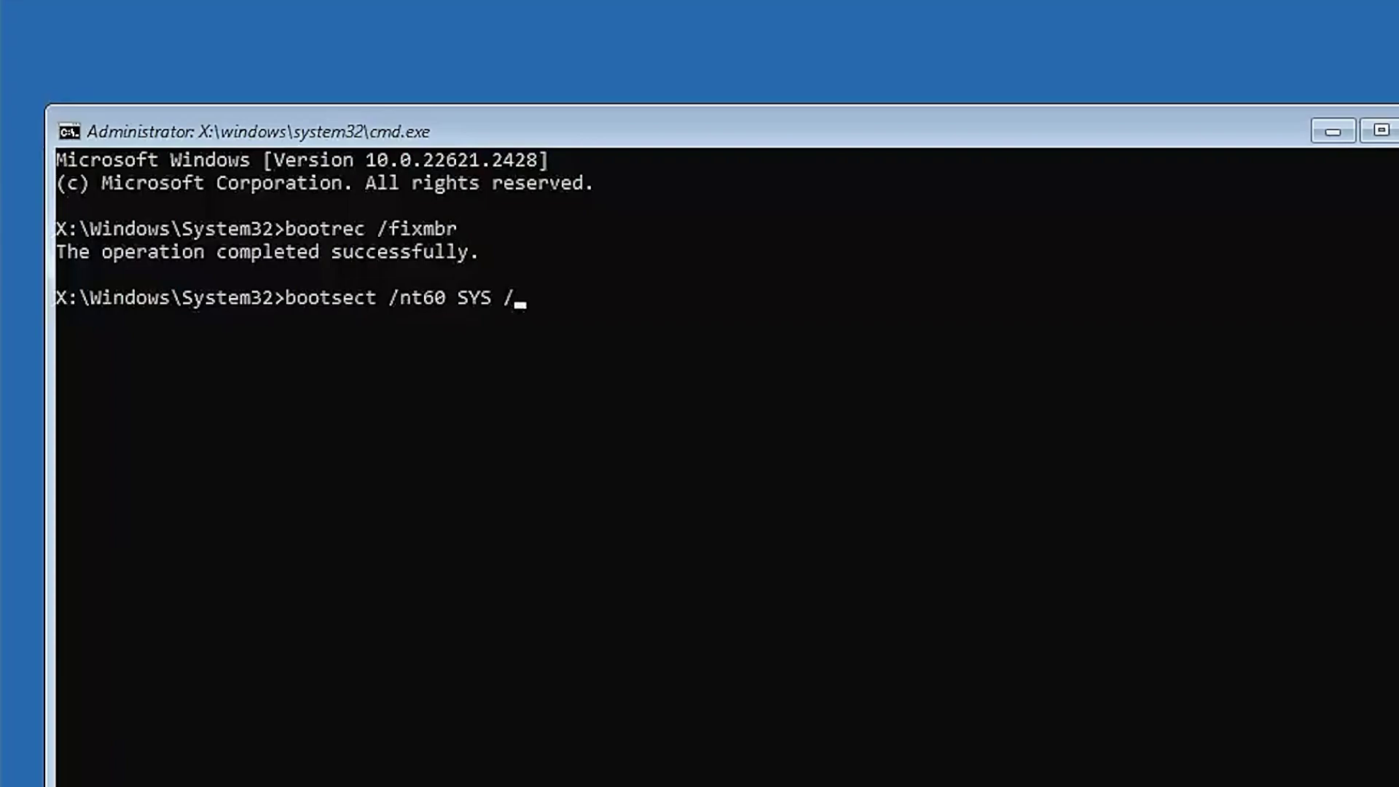
text(MBR)
key(Return)
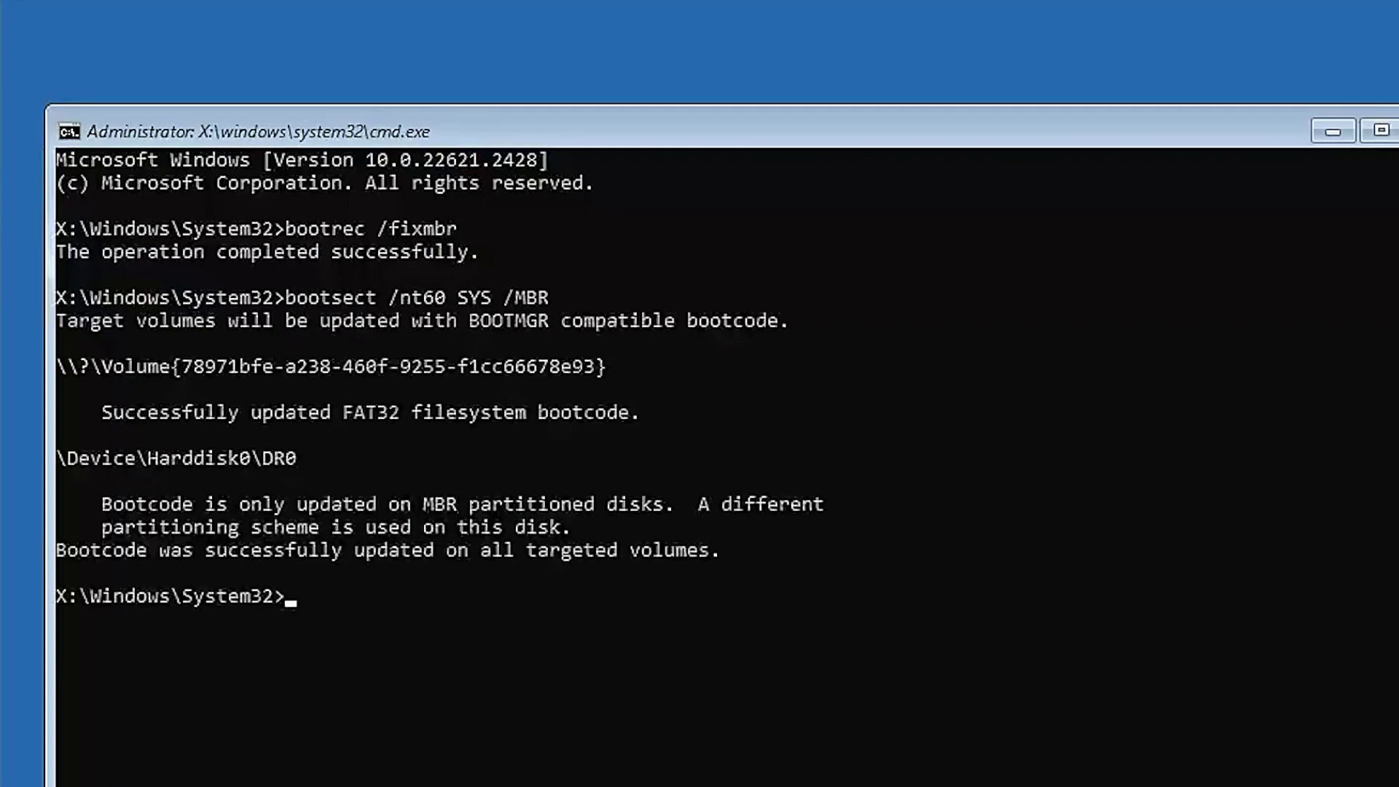
text(boot)
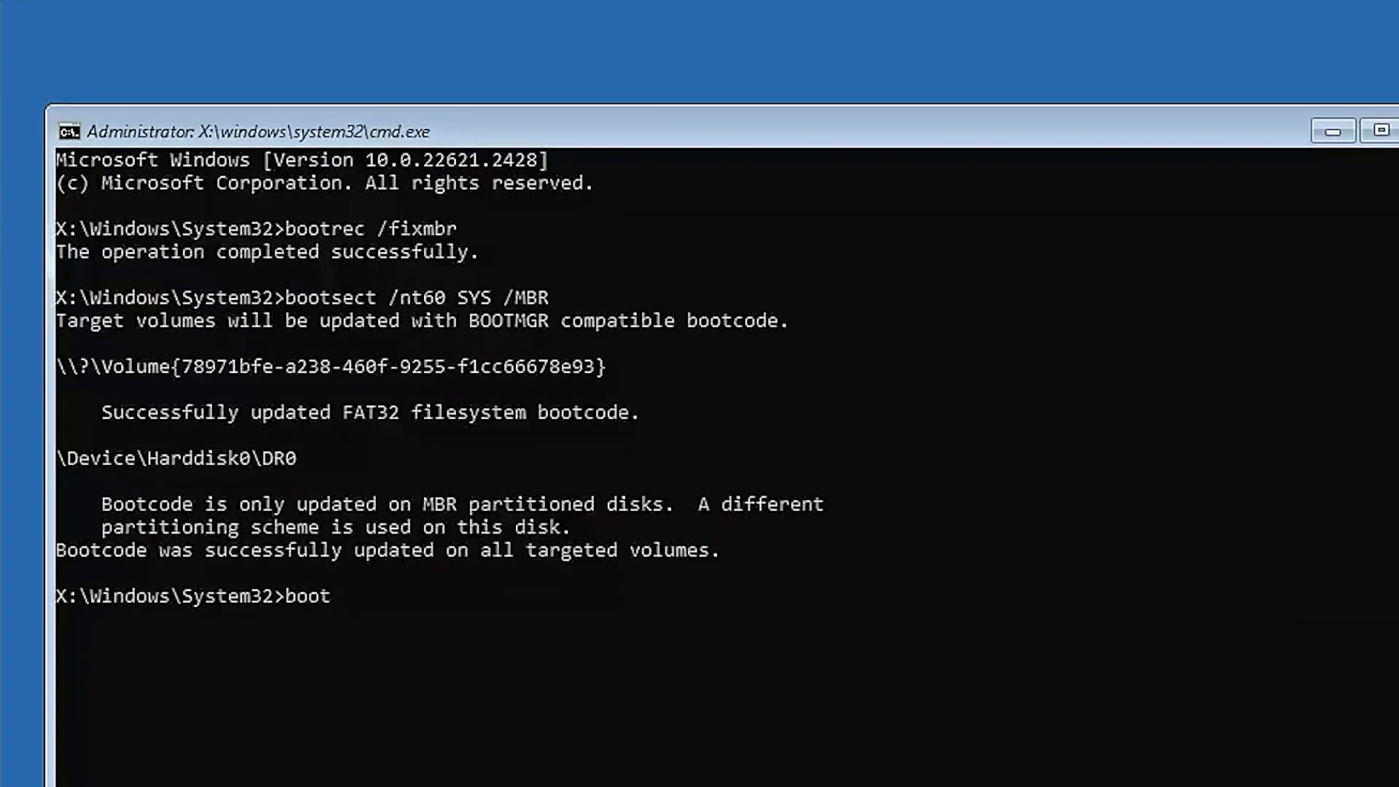
text(rec /f)
text(ixboot)
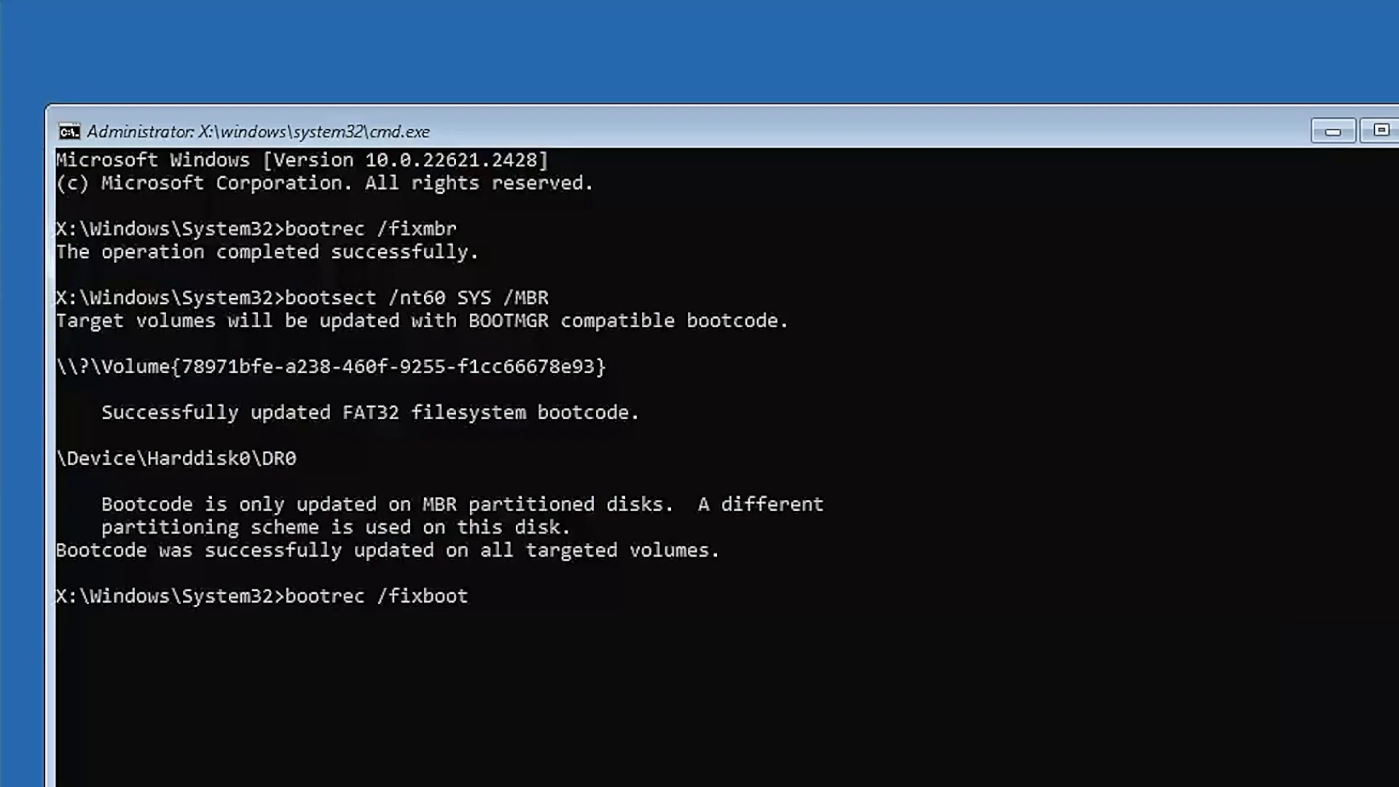
key(Return)
text(boo)
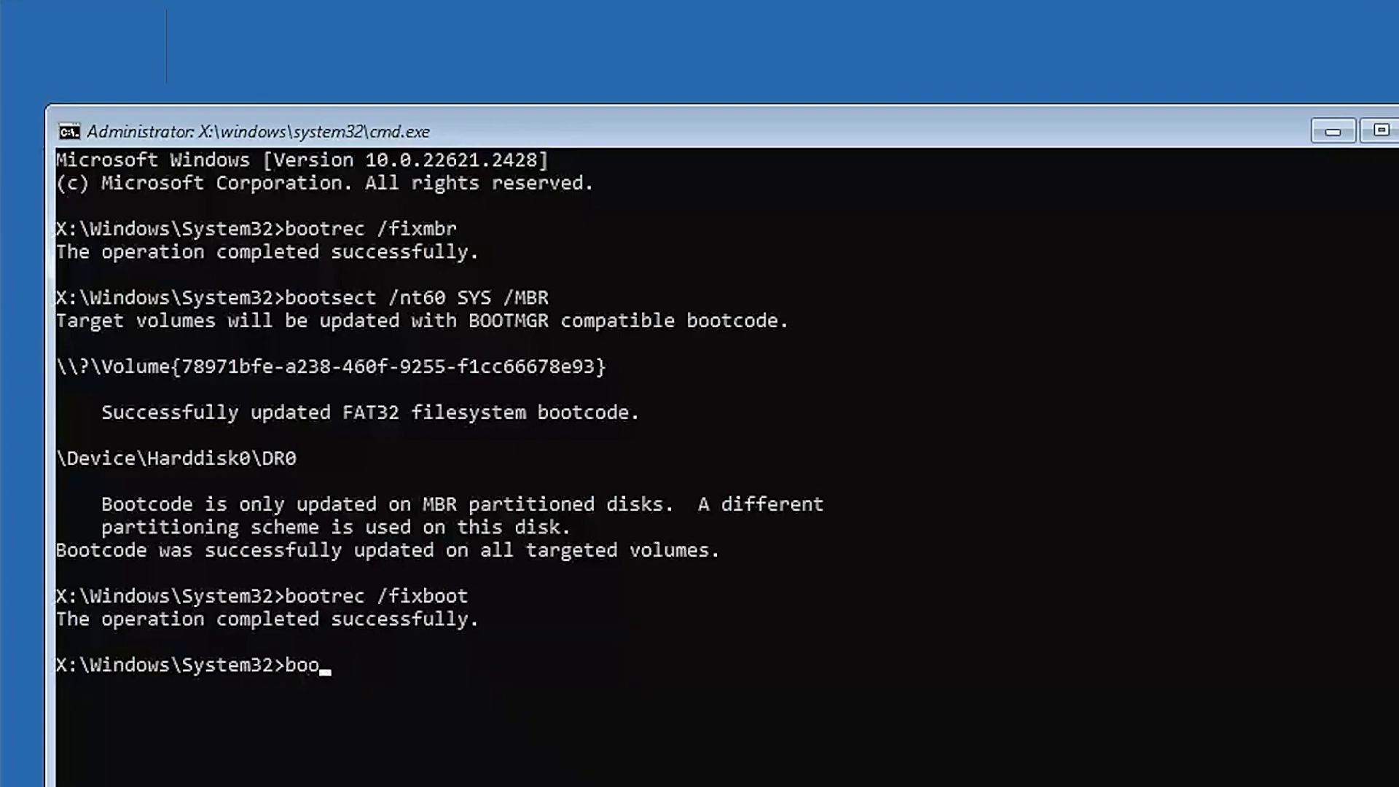
text(trec /)
text(rebuil)
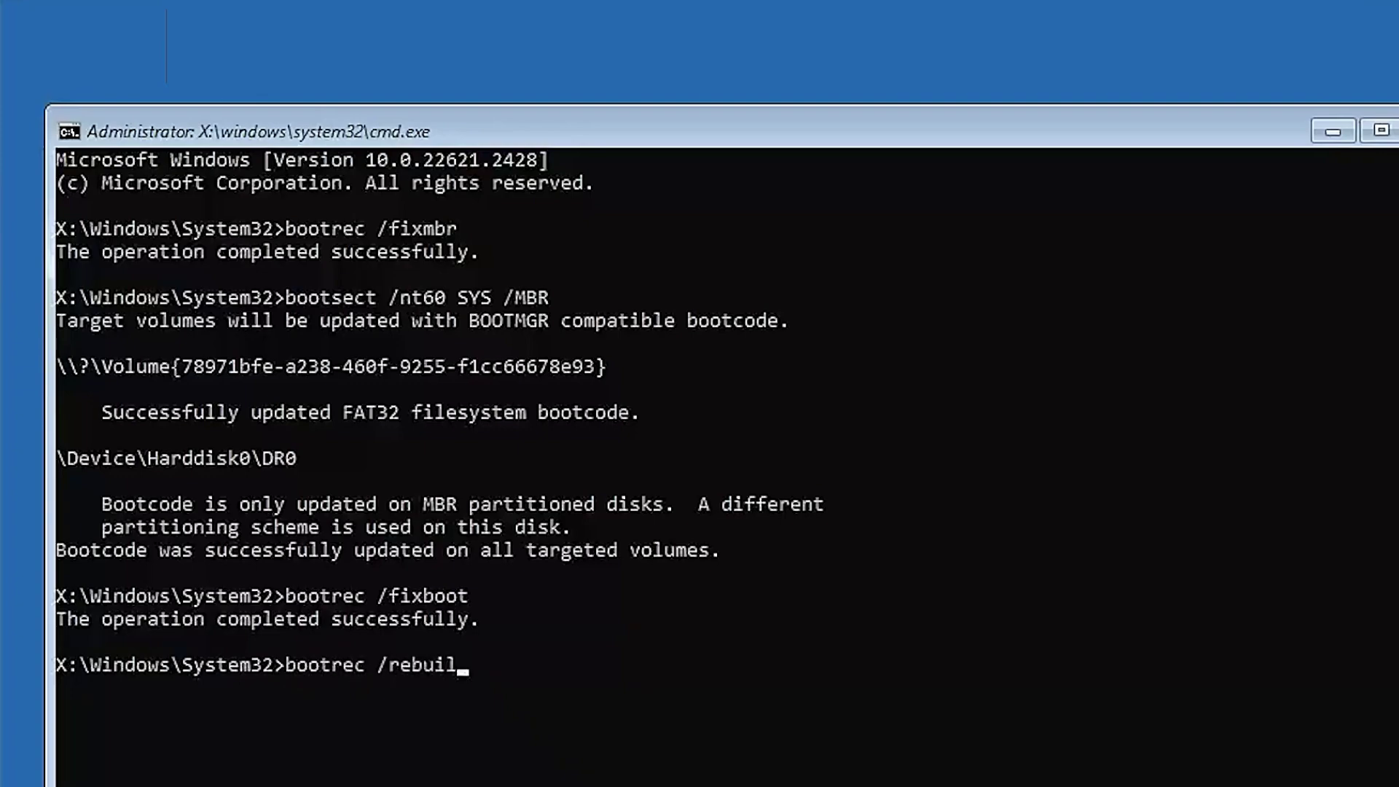
text(dbcd)
key(Return)
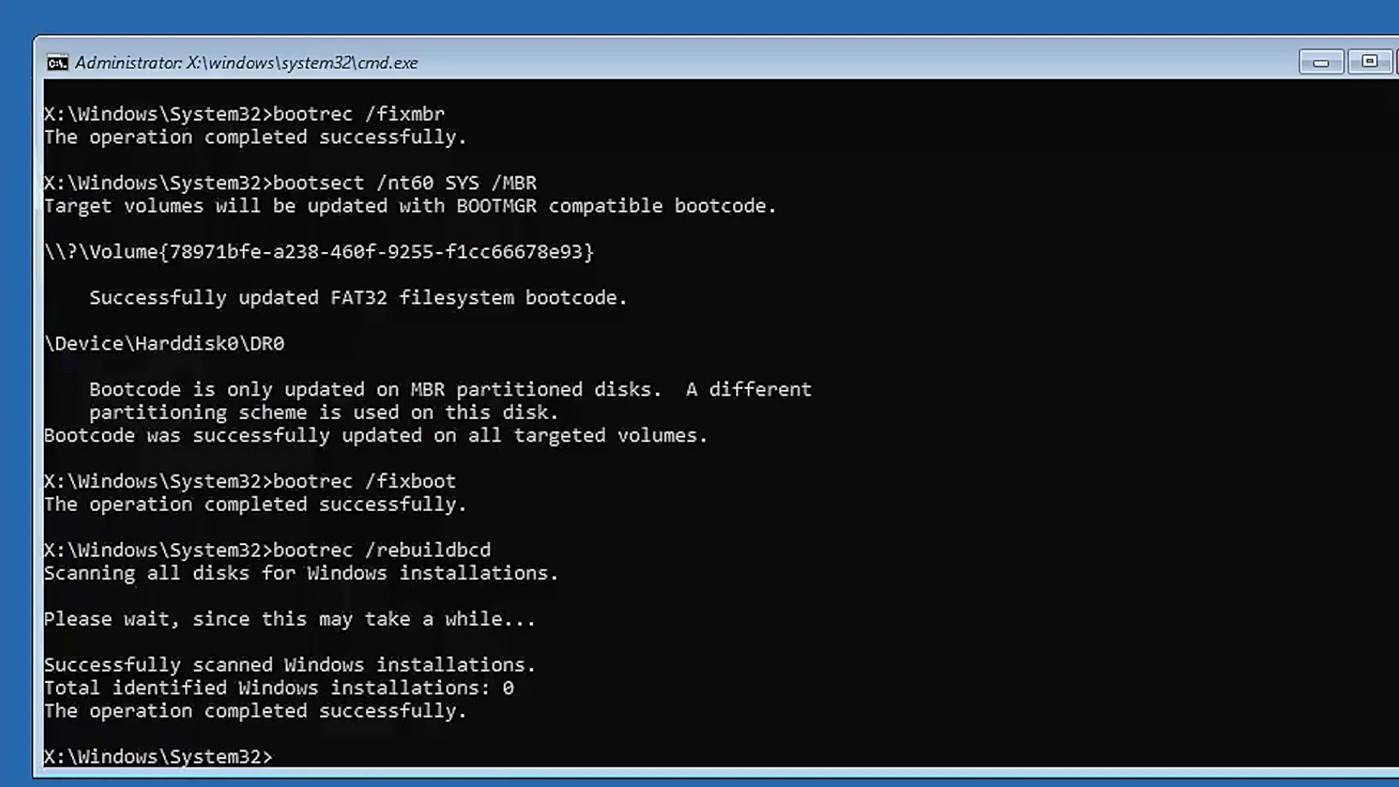
text(ch)
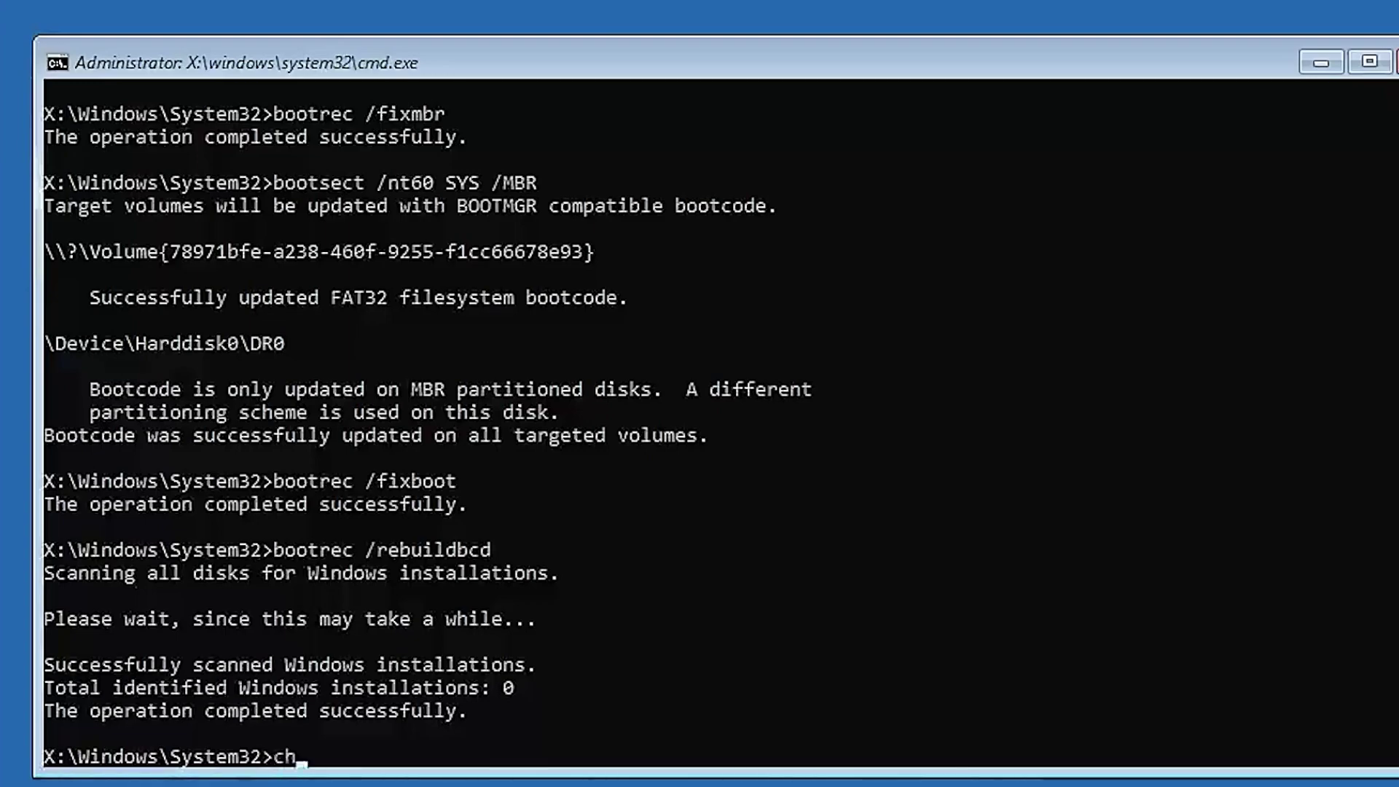
text(kdsk)
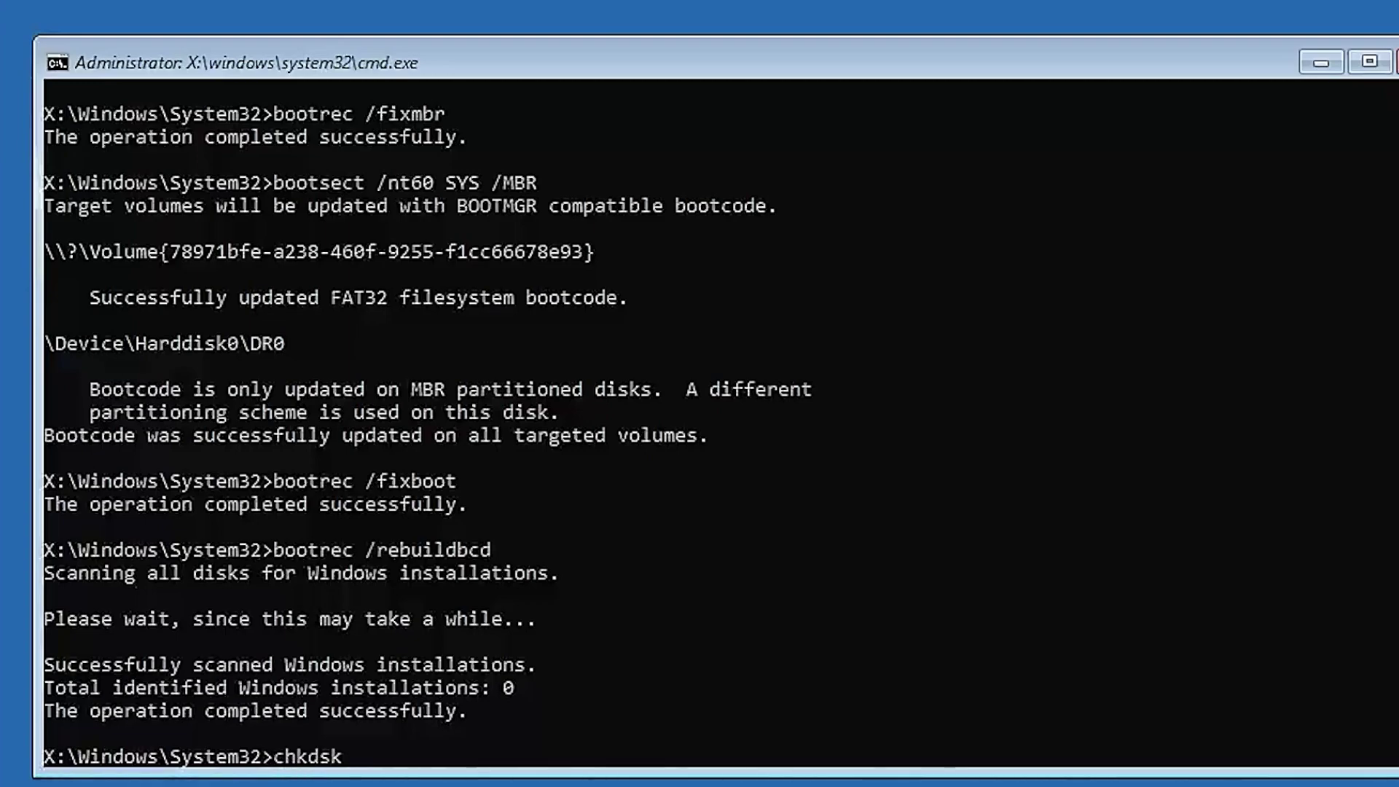
text( /f )
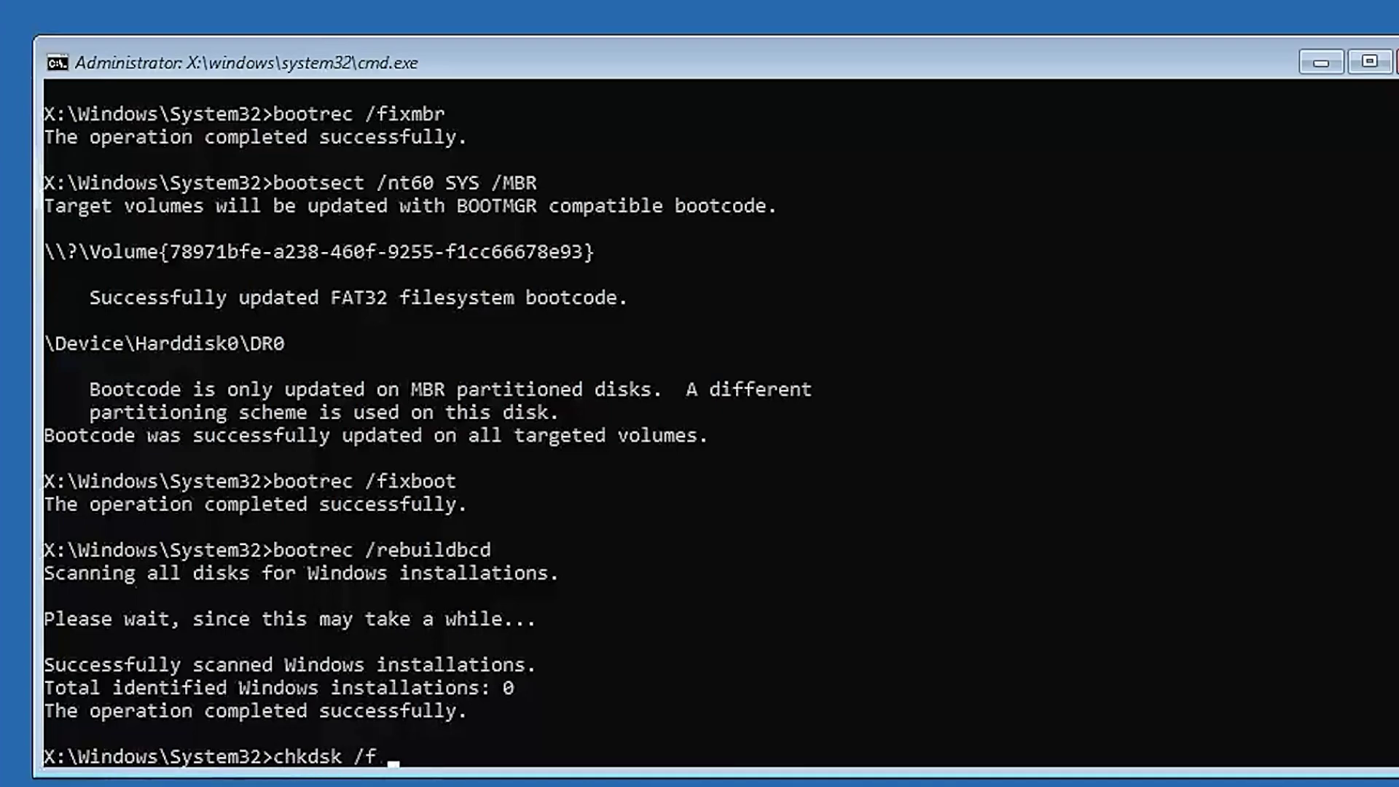
text(/r)
text( c)
text(:)
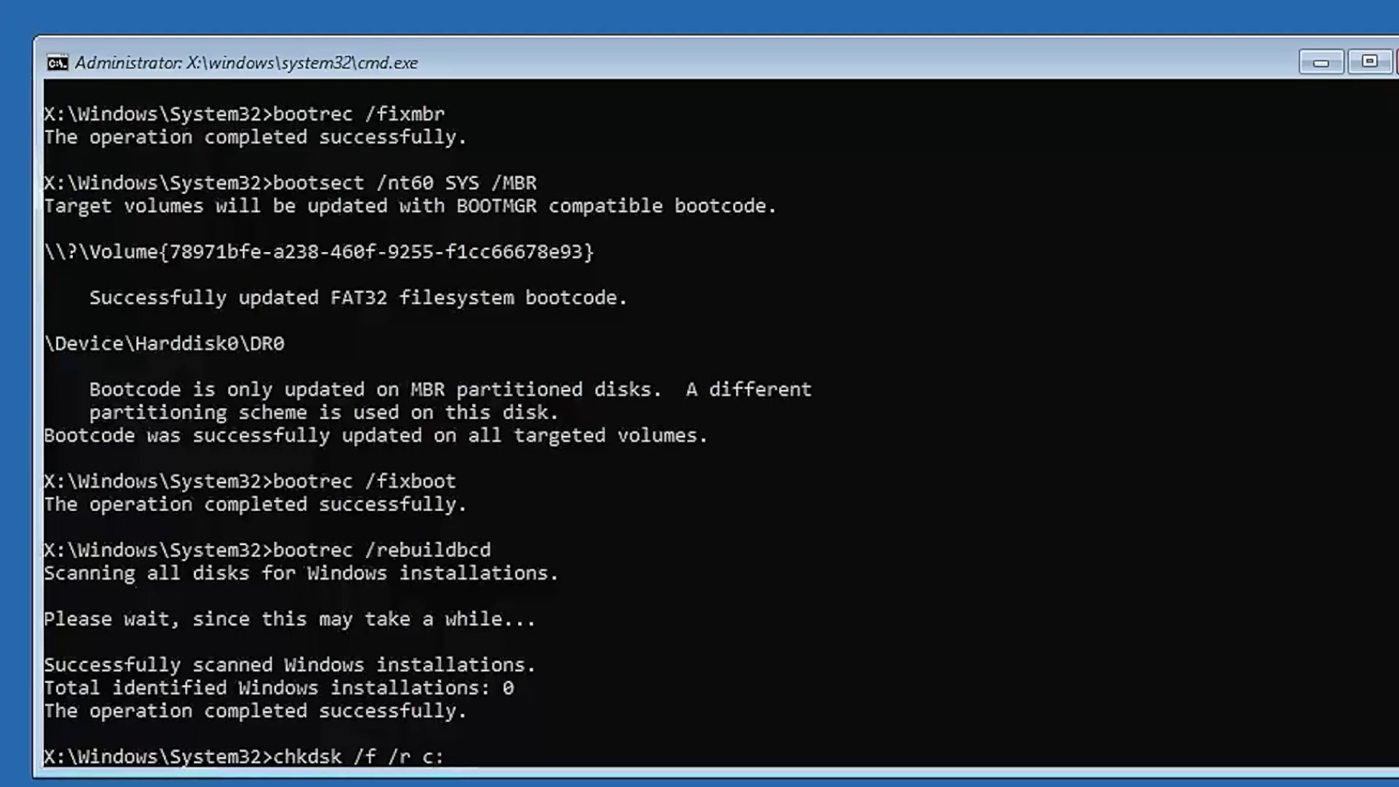
Run chkdsk /f /r c: and sfc /scannow, then exit the console
key(Return)
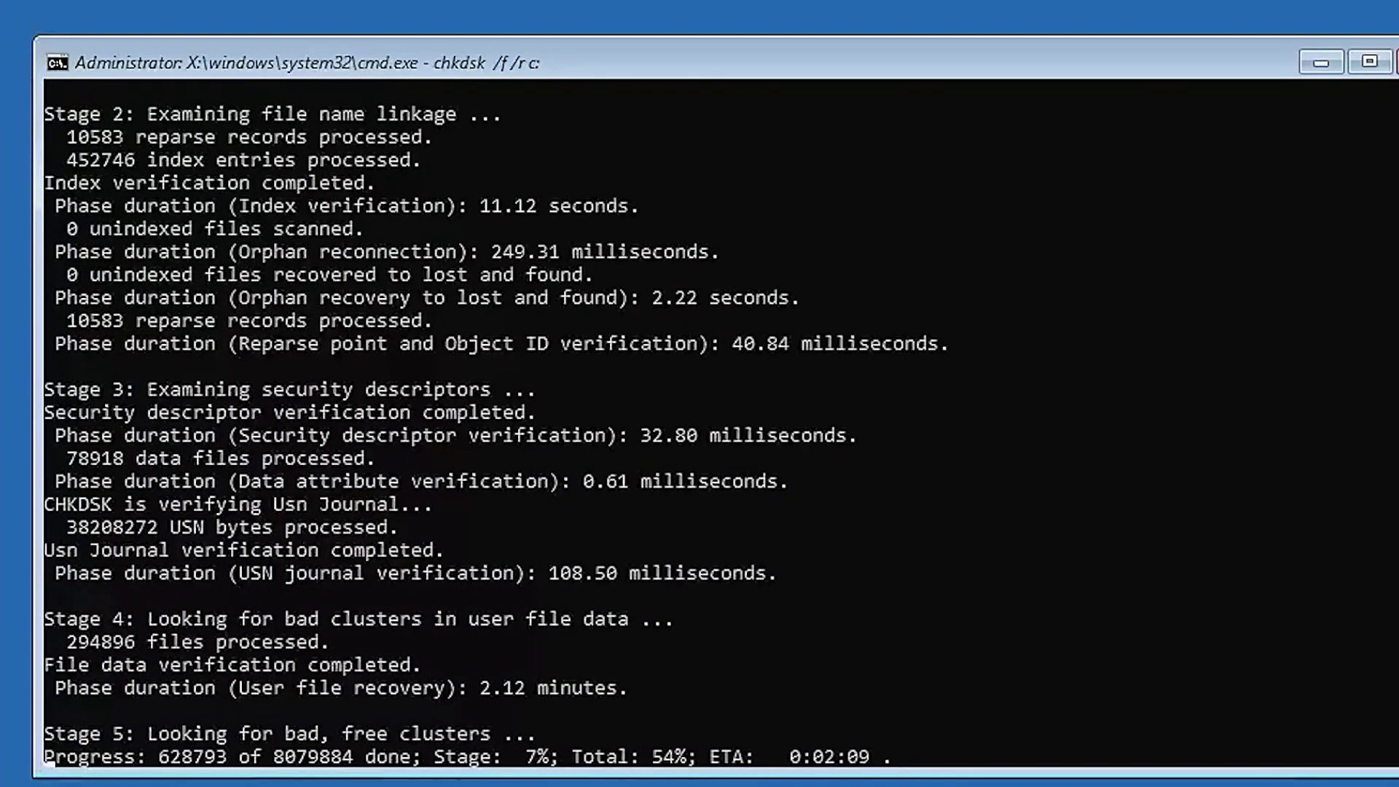
text(sfc )
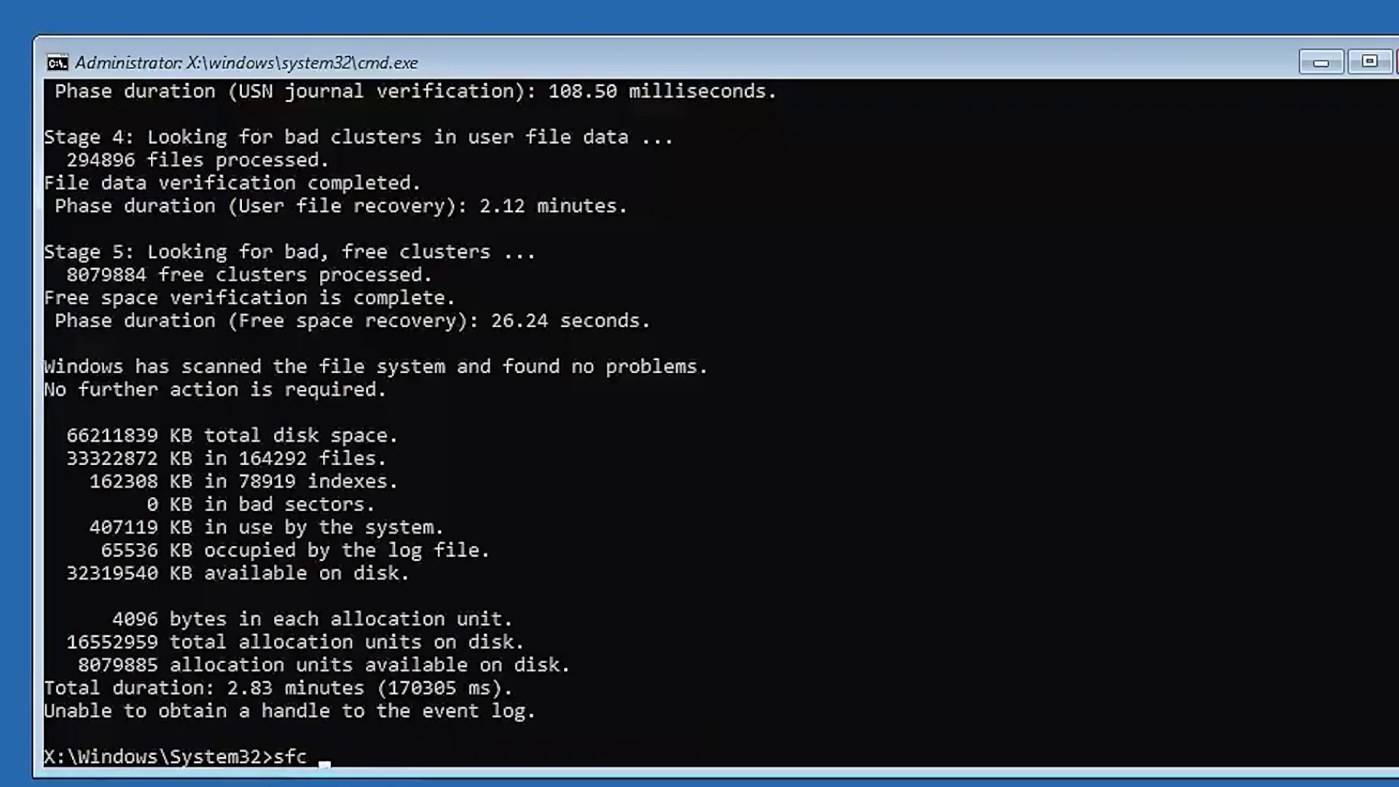
text(/sca)
text(nnow)
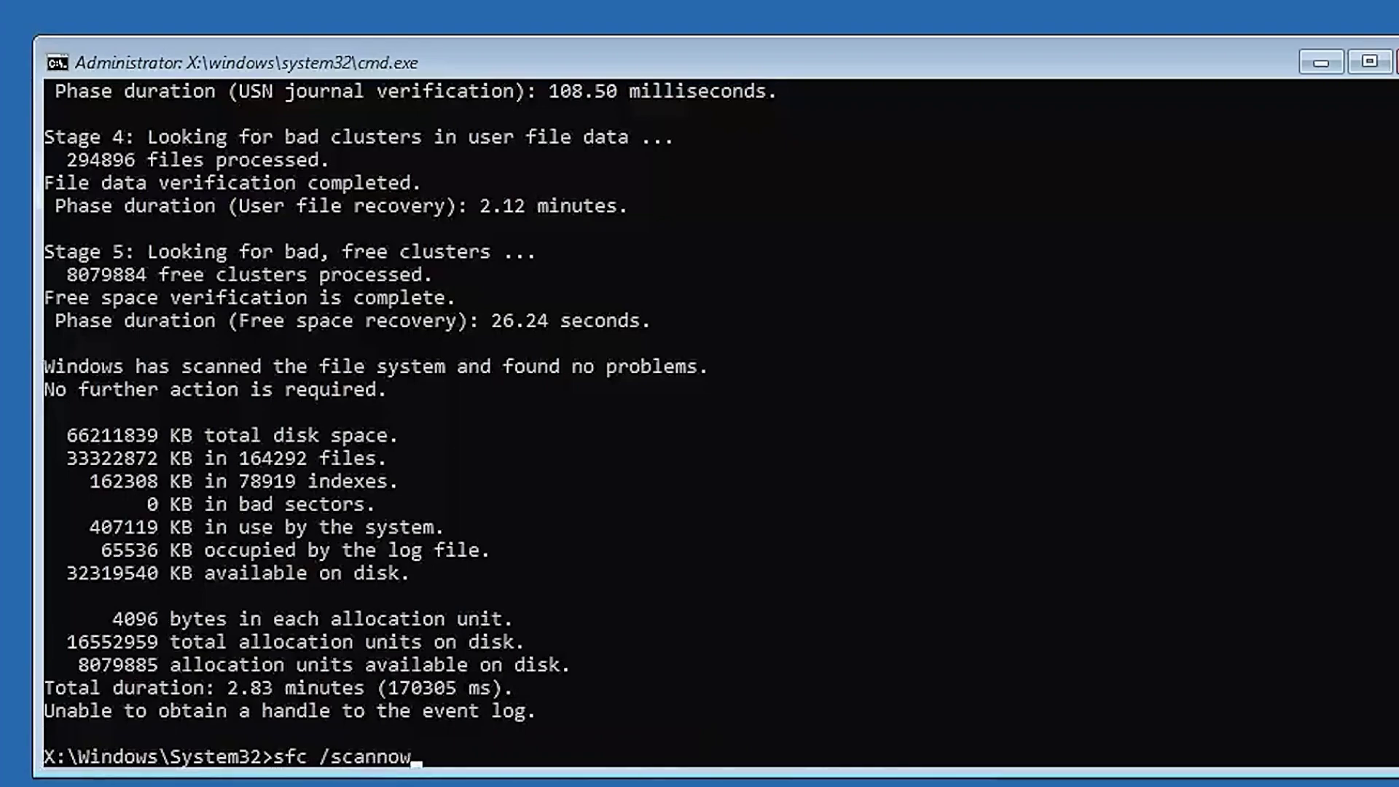
key(Return)
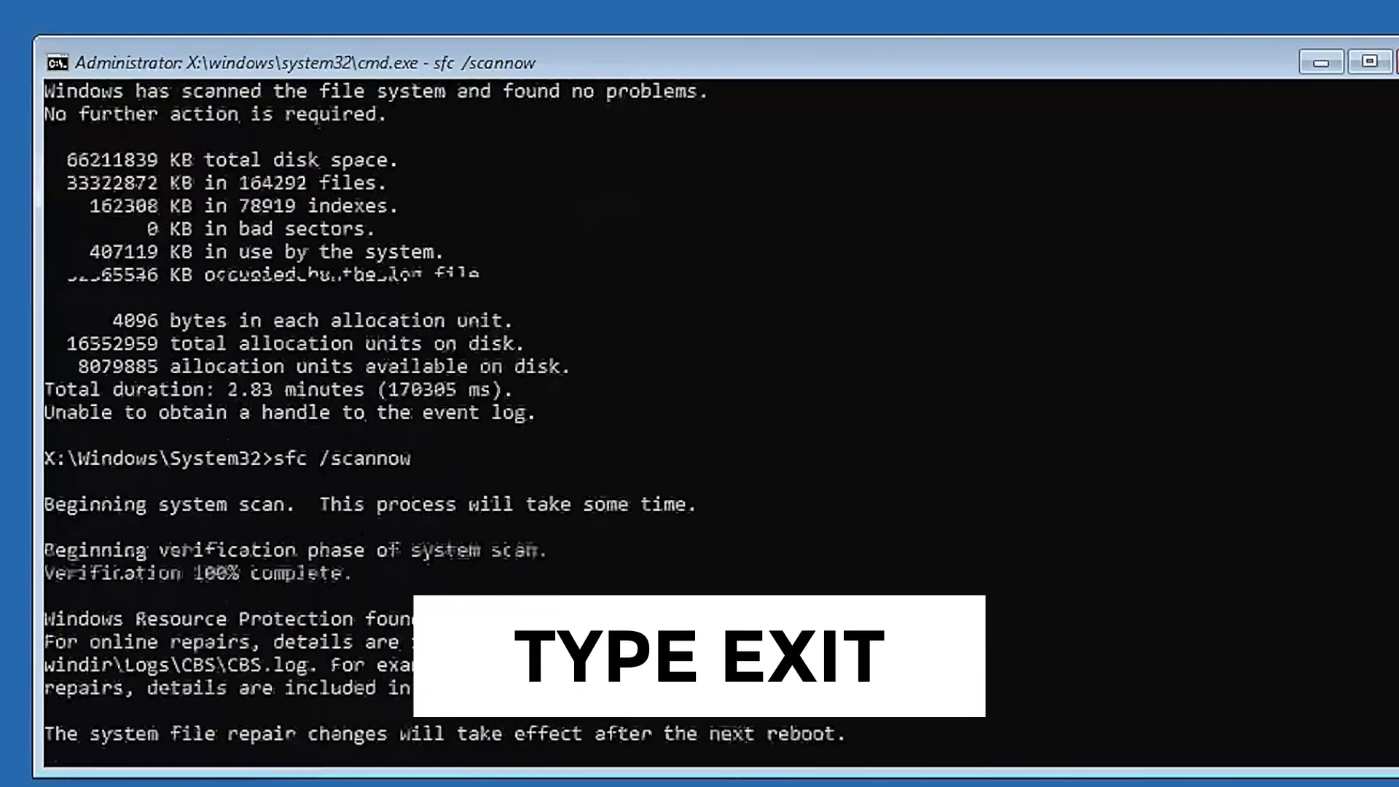
text(exit)
key(Return)
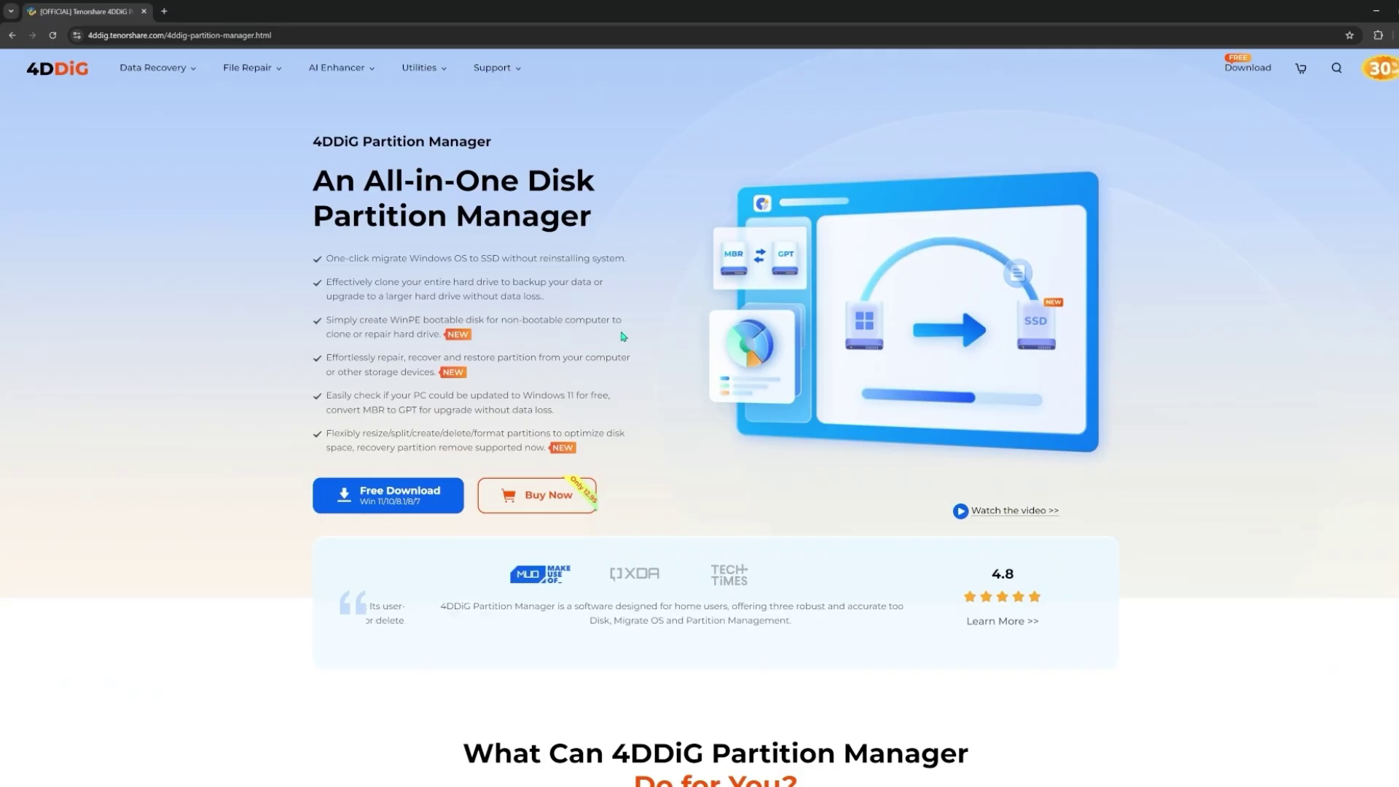
scroll(678, 391, down, 1)
scroll(676, 391, down, 2)
scroll(677, 391, down, 2)
scroll(677, 391, down, 1)
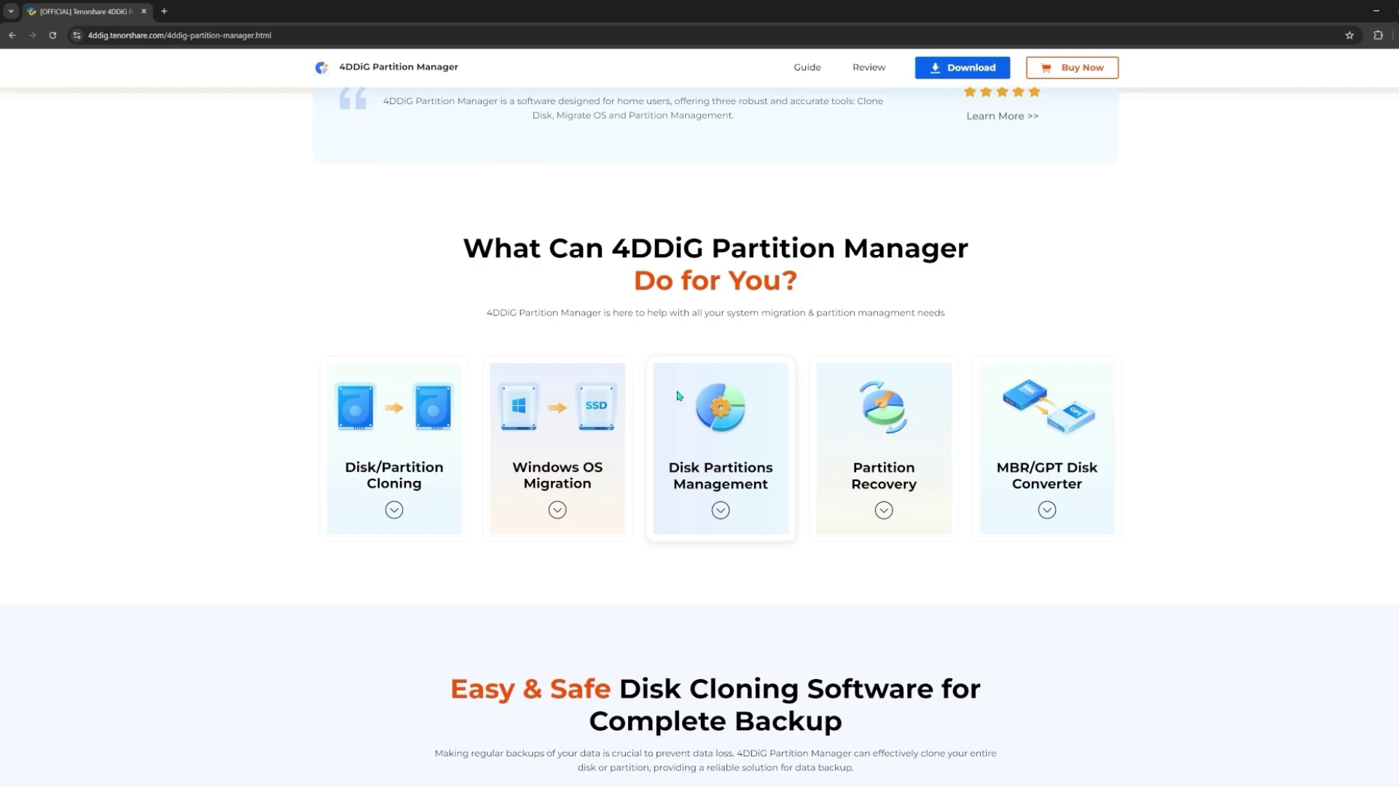
scroll(679, 395, down, 1)
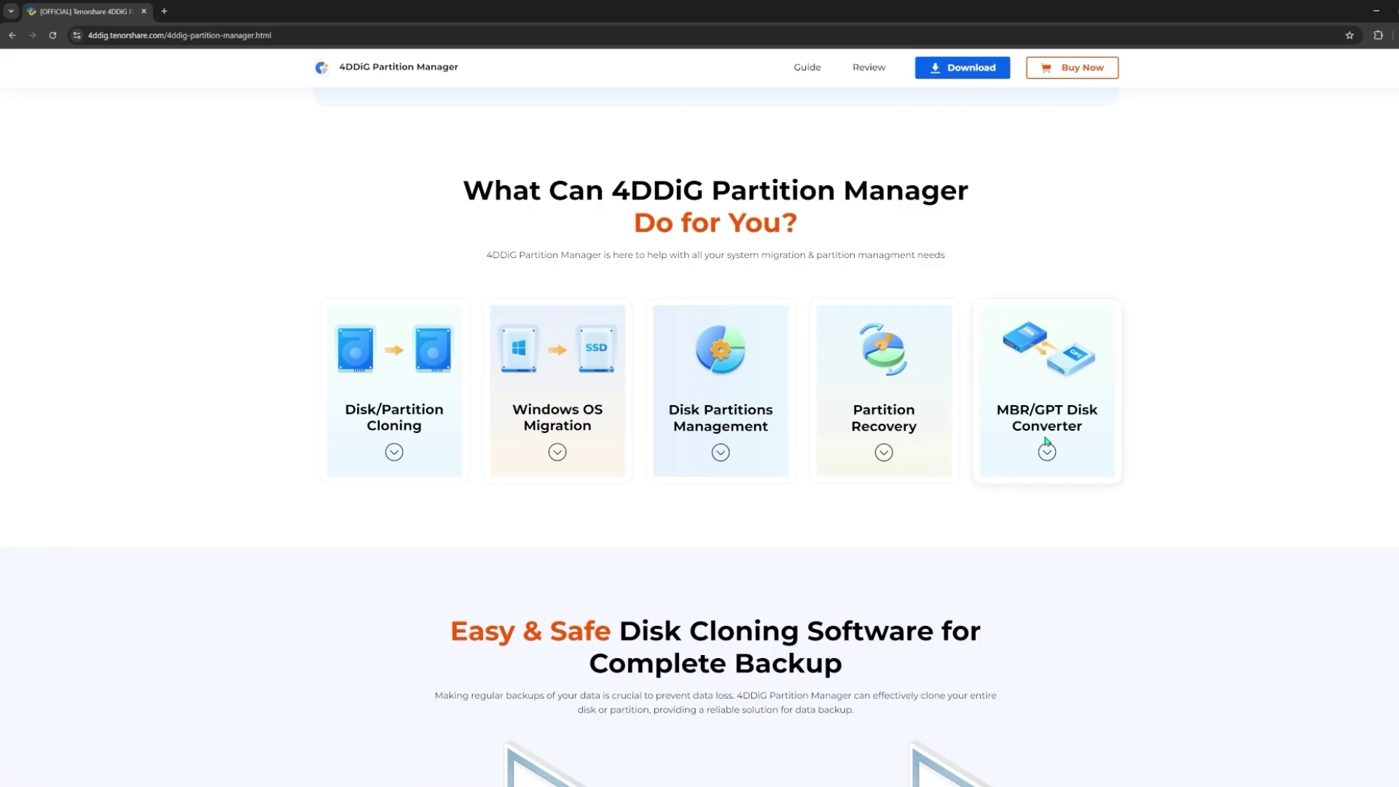
scroll(1004, 616, down, 4)
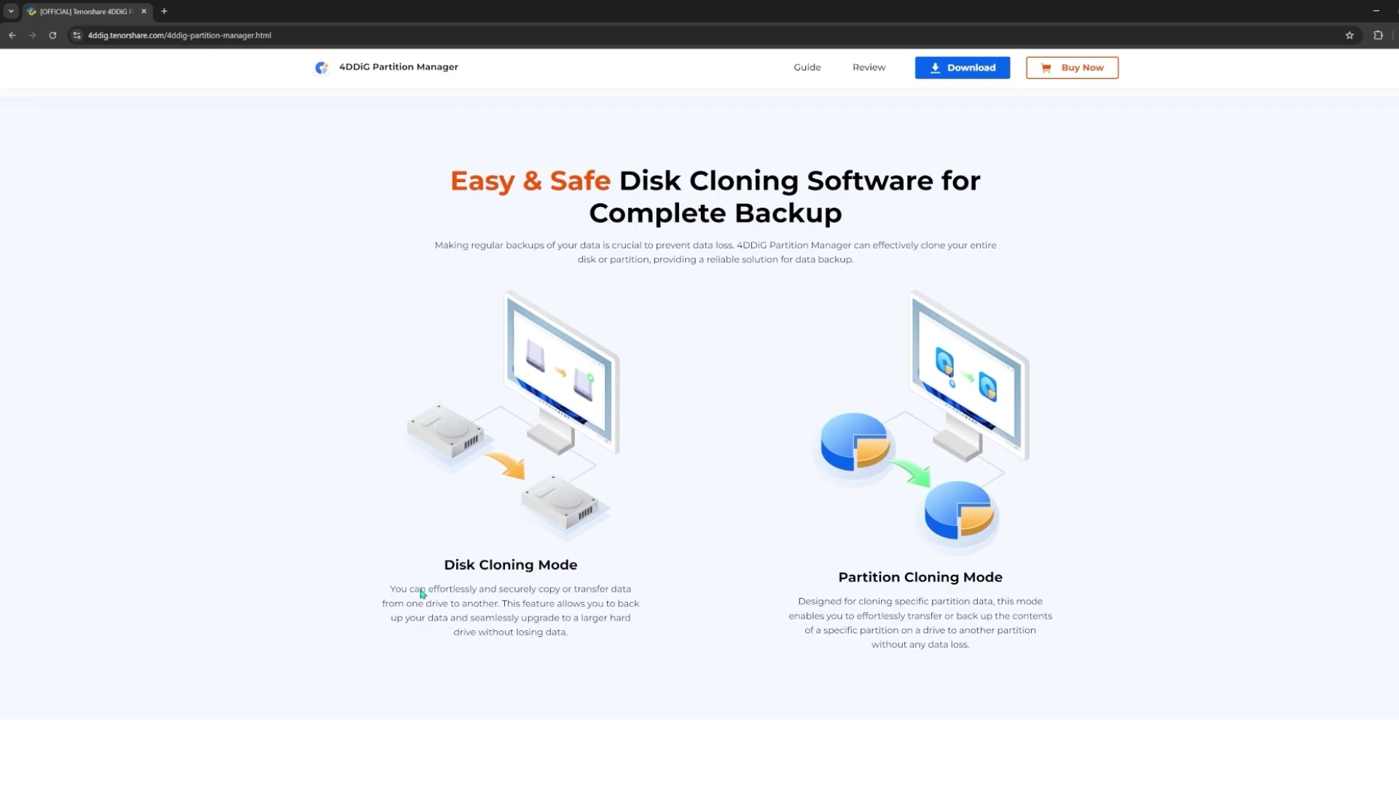
scroll(1082, 526, down, 5)
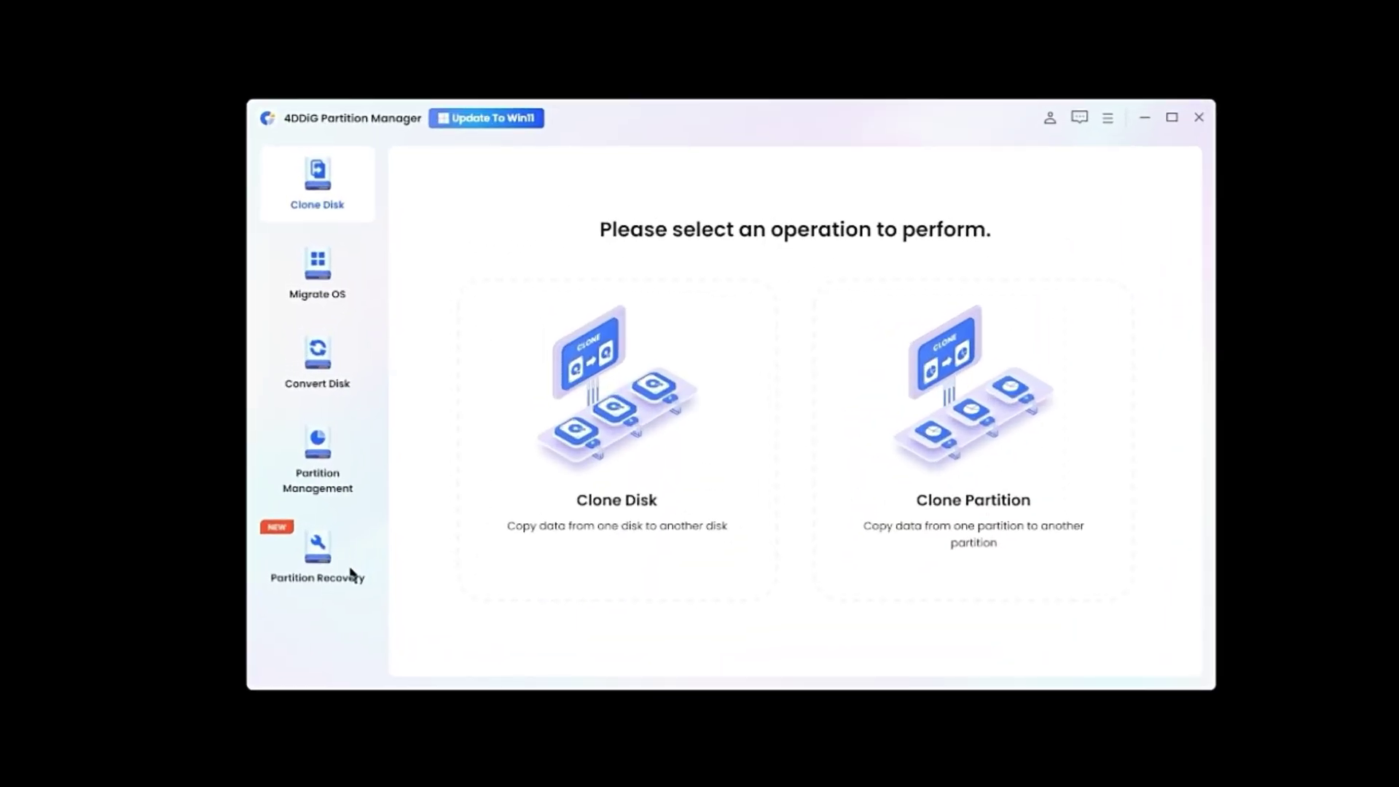
Run Partition Recovery's Repair Boot on Disk2(C)'s DISK 2 Windows partition
click(319, 567)
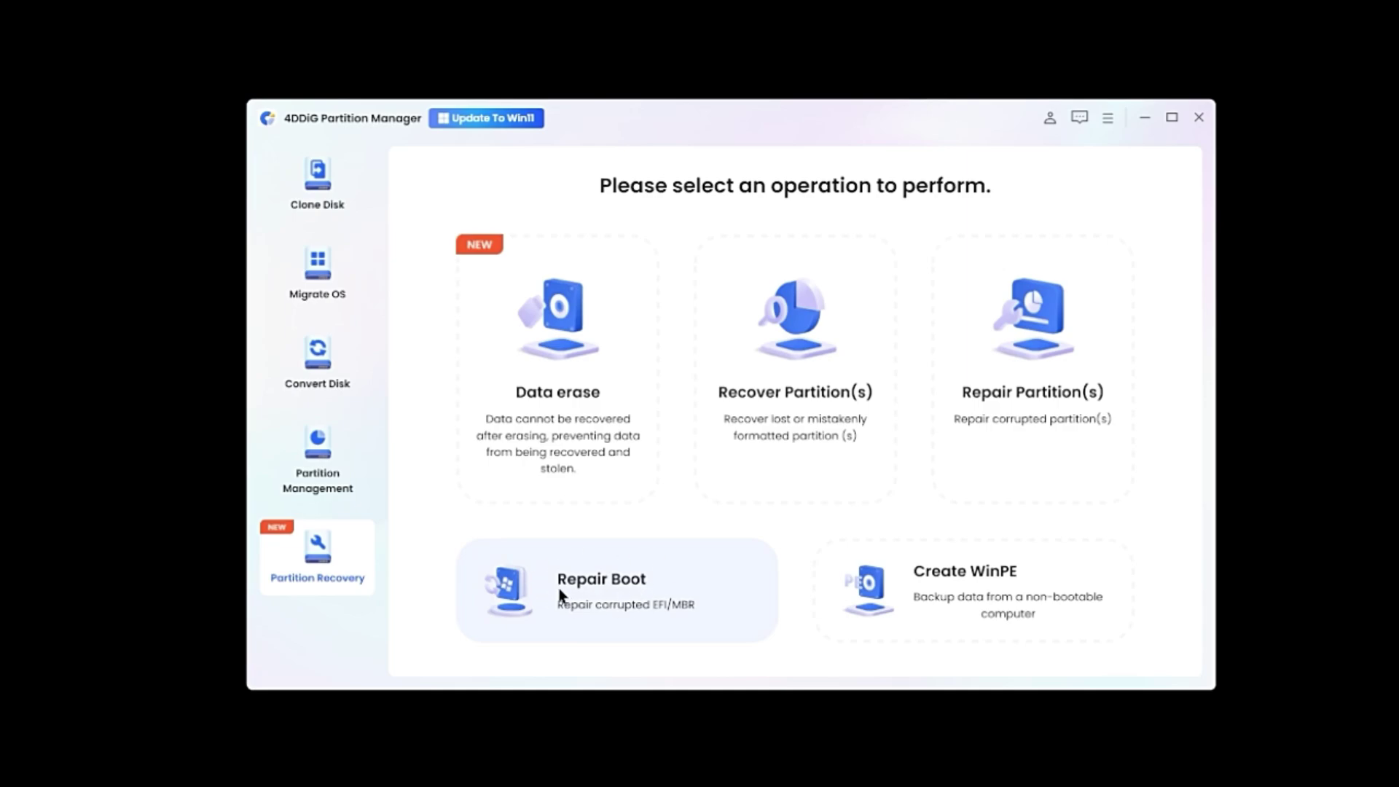
click(630, 623)
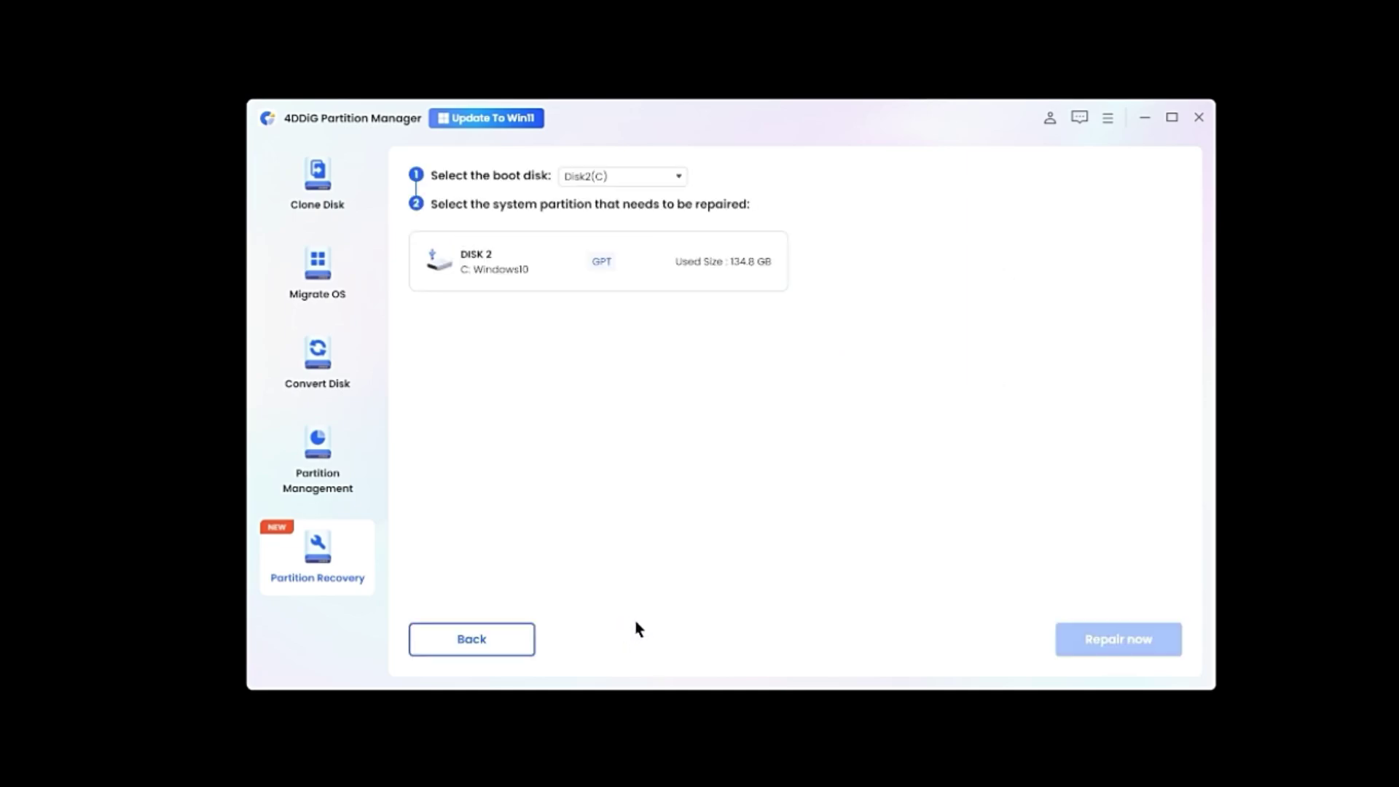
click(654, 175)
click(552, 249)
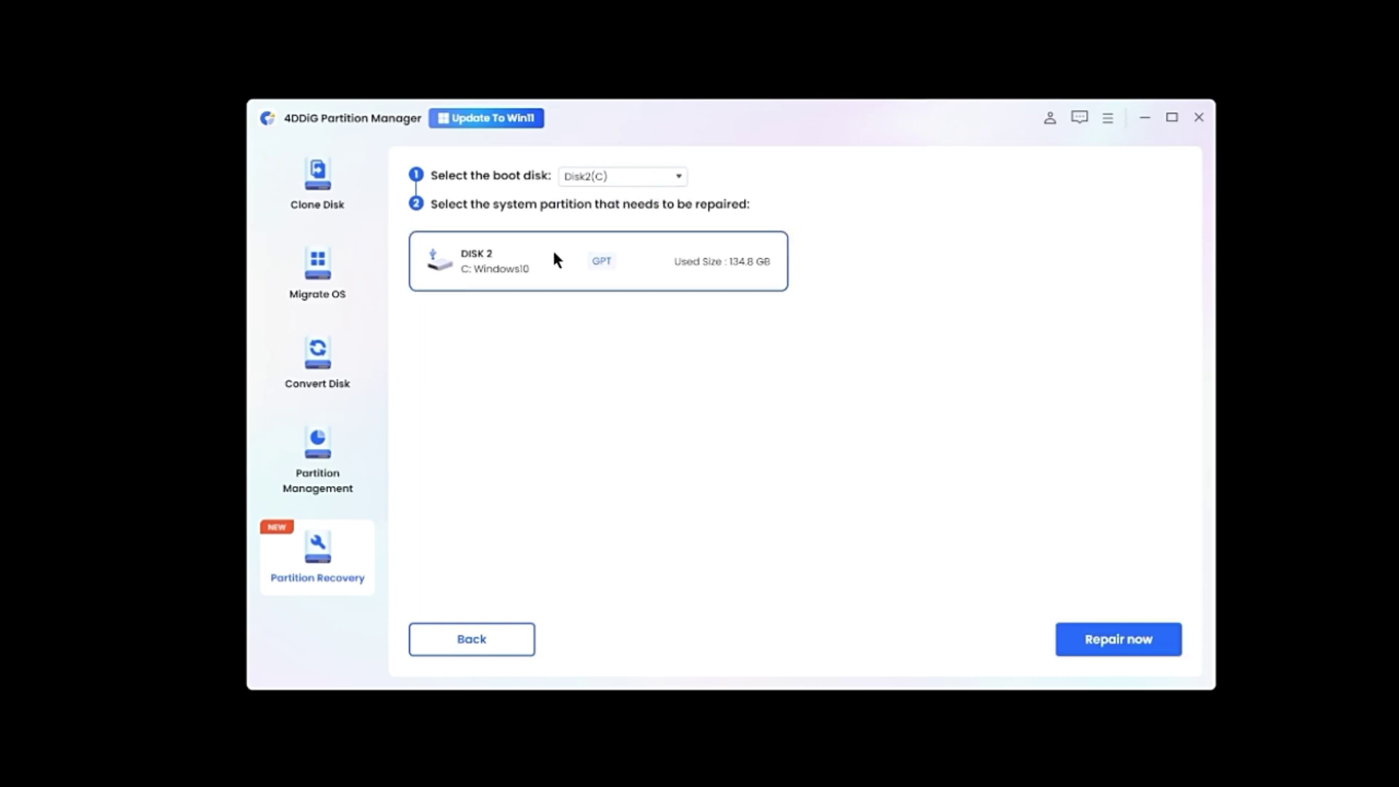
click(1123, 652)
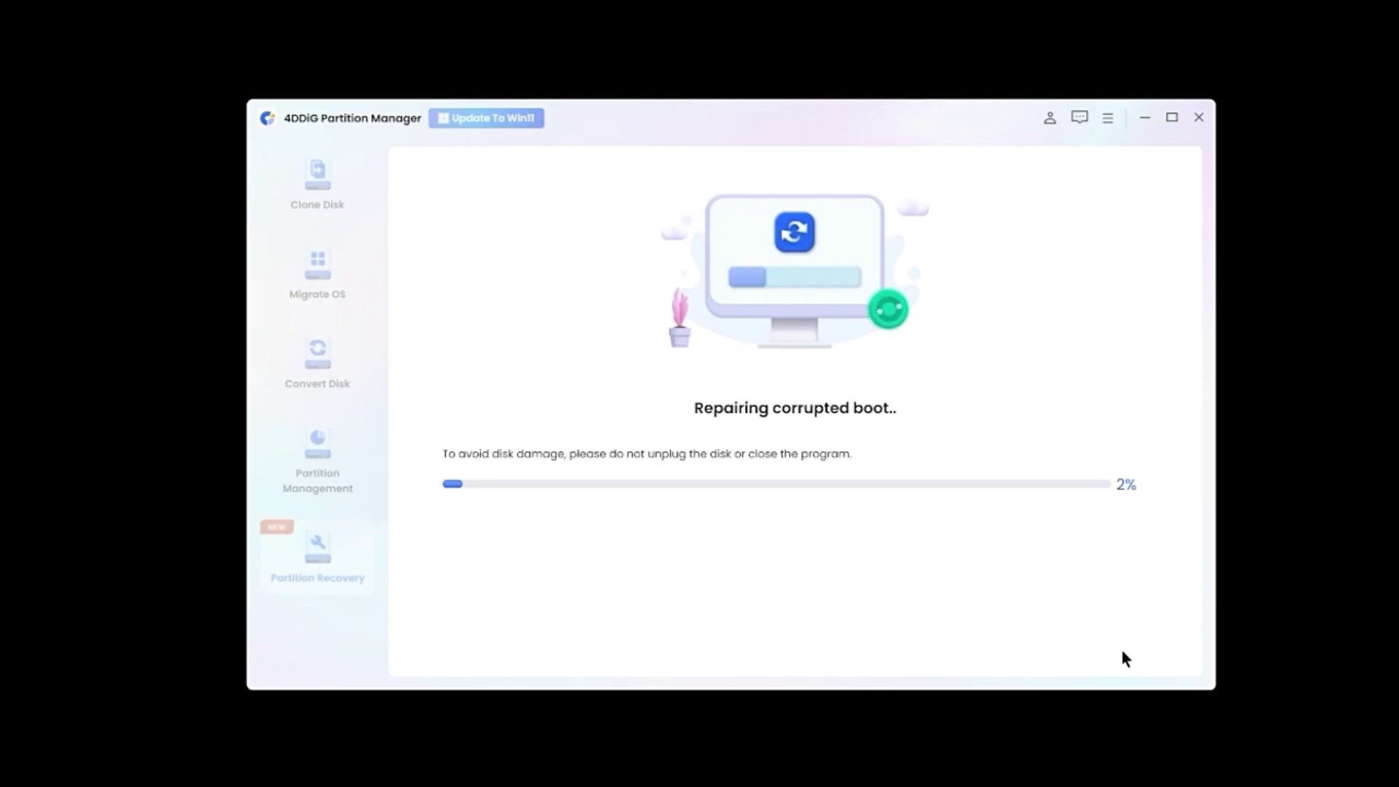